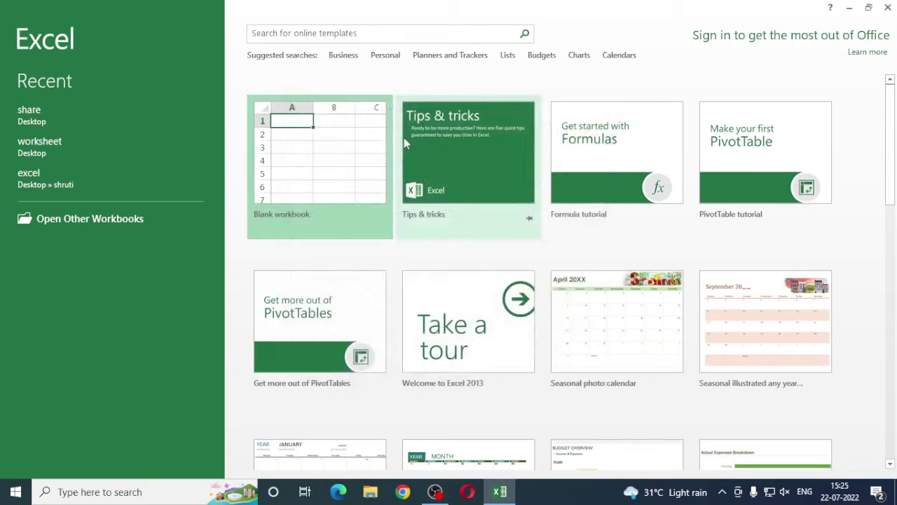
# Create a new blank workbook.
pyautogui.click(375, 161)
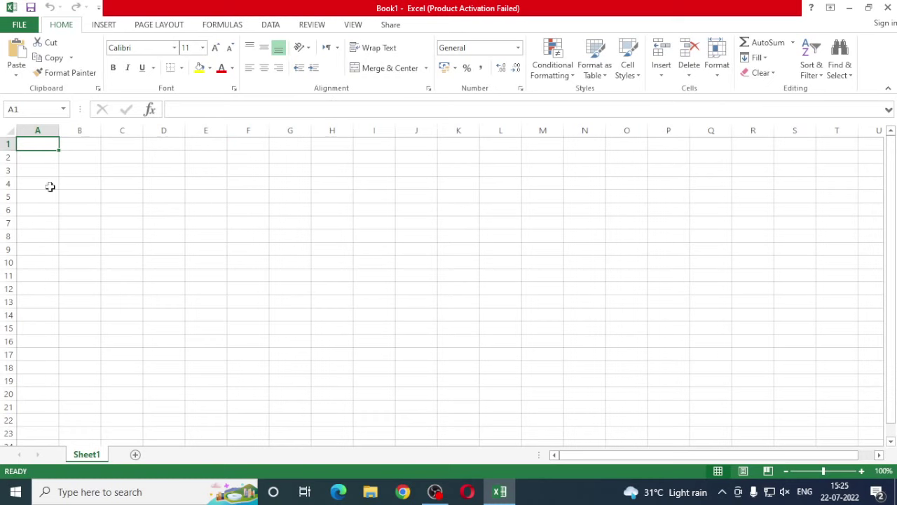
pyautogui.click(891, 440)
pyautogui.click(891, 132)
# Enter Sunday in cell A1 and fill the weekday series across row 1 to Saturday in G1.
pyautogui.write('sunday')
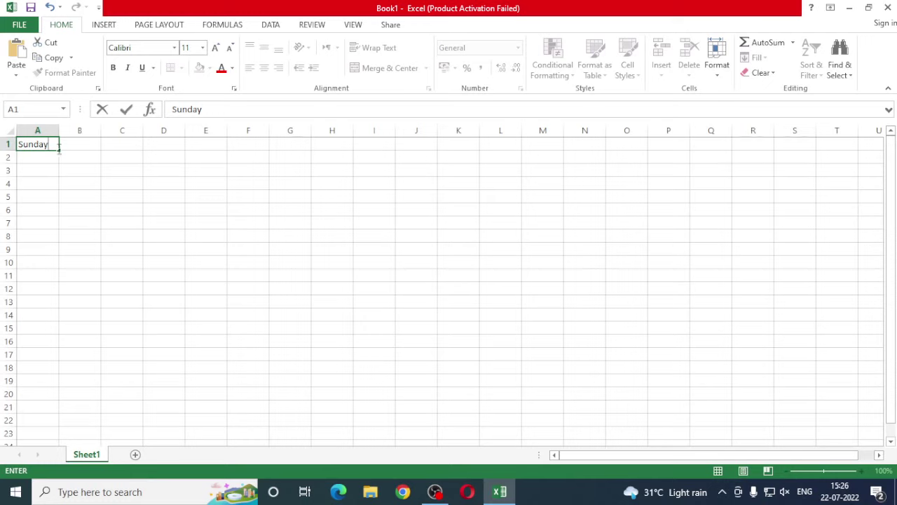
pyautogui.moveTo(60, 149); pyautogui.dragTo(306, 151)
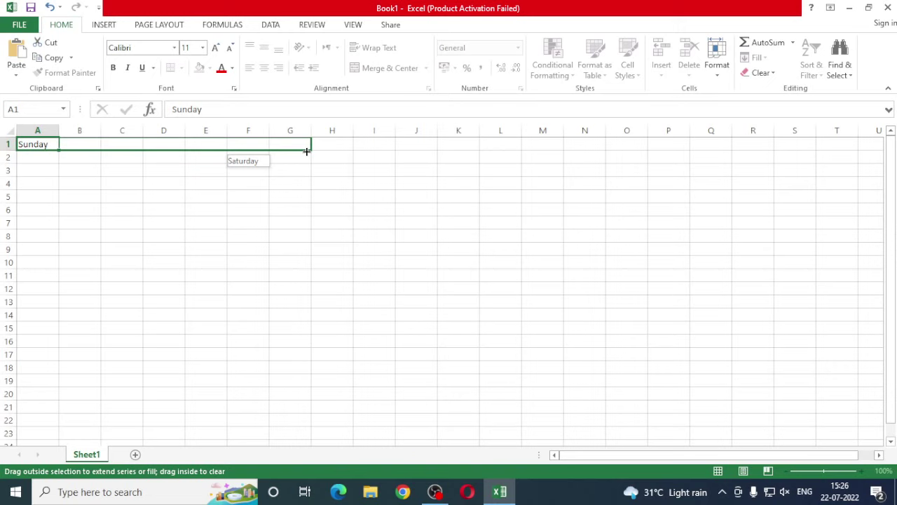
pyautogui.moveTo(307, 151); pyautogui.dragTo(306, 152)
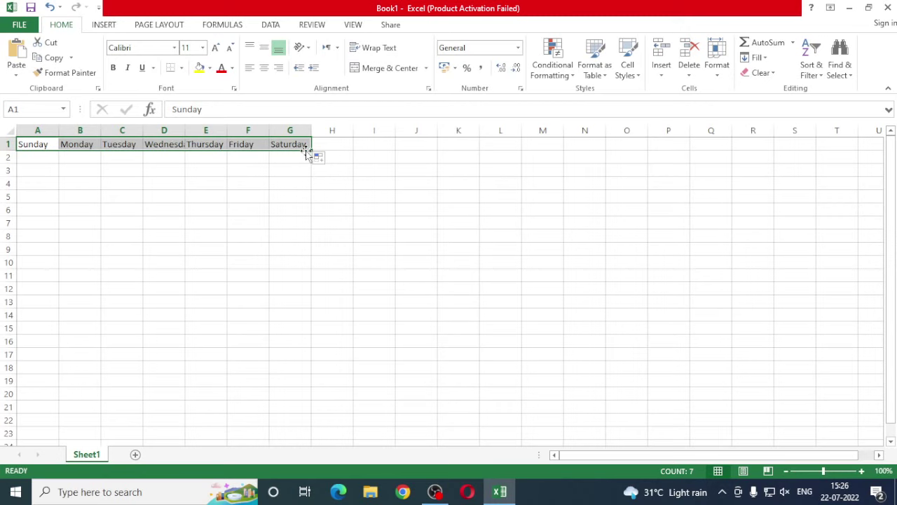
pyautogui.click(51, 156)
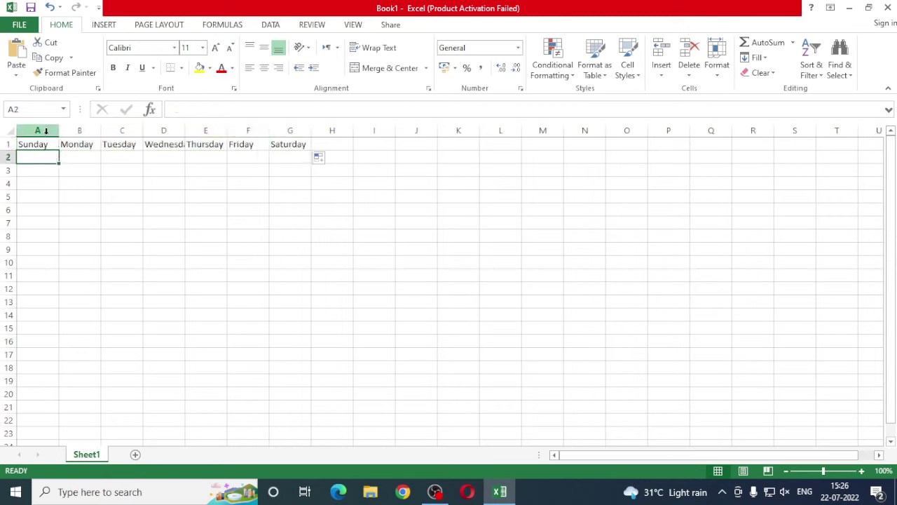
pyautogui.moveTo(63, 144); pyautogui.dragTo(291, 149)
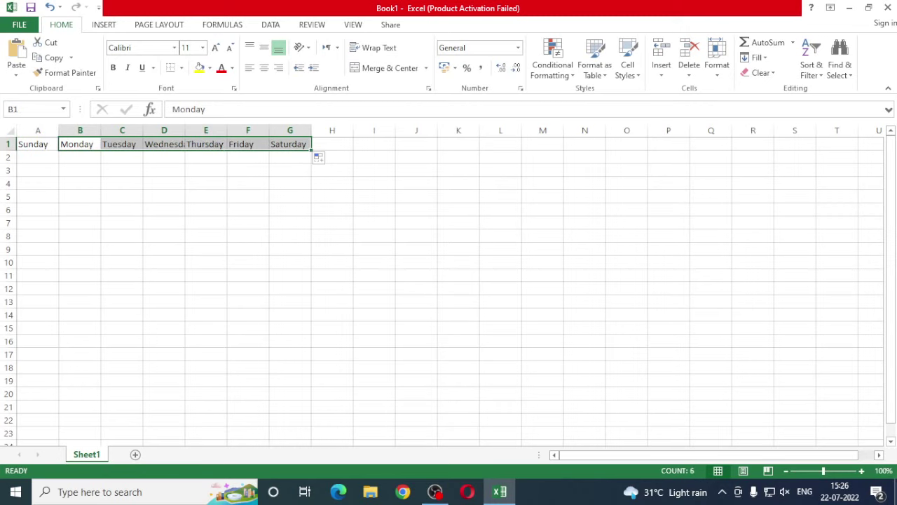
pyautogui.click(247, 236)
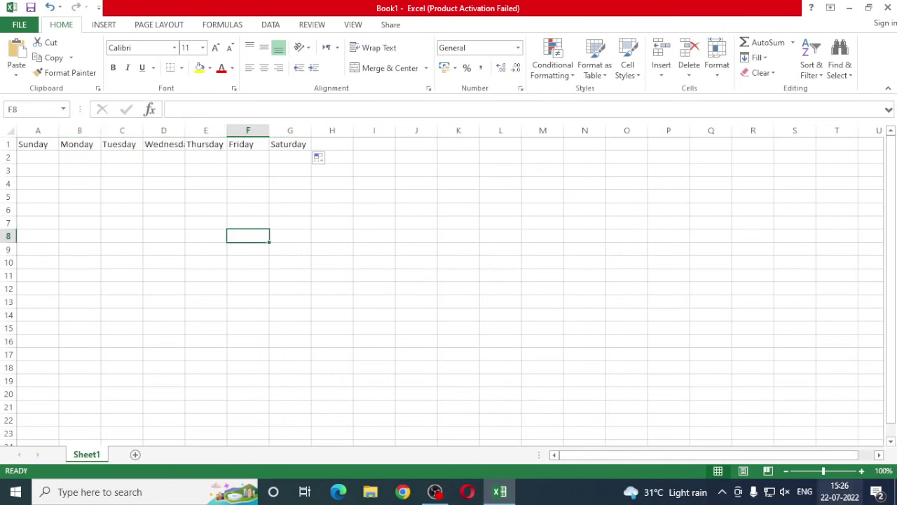
# Enlarge the worksheet view to 140% zoom.
pyautogui.click(861, 470)
pyautogui.click(861, 470)
pyautogui.click(861, 470)
pyautogui.click(861, 470)
pyautogui.click(861, 470)
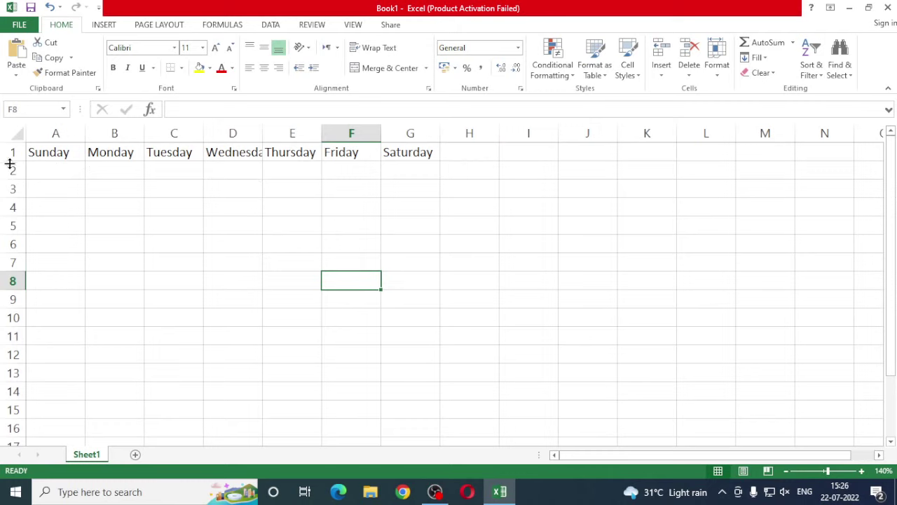
# Clear the weekday names from cells A1 to G1, keeping the sheet at 140% zoom.
pyautogui.click(41, 155)
pyautogui.moveTo(41, 155); pyautogui.dragTo(400, 154)
pyautogui.press('Delete')
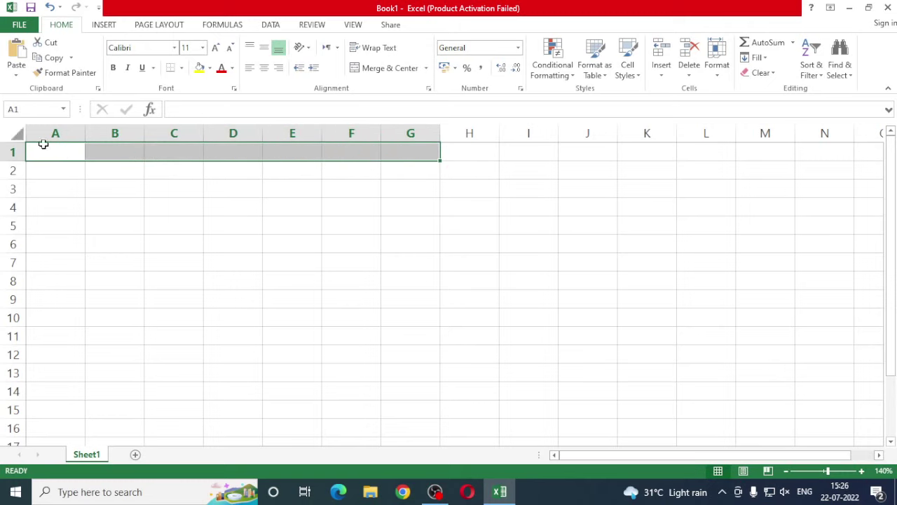
pyautogui.click(861, 471)
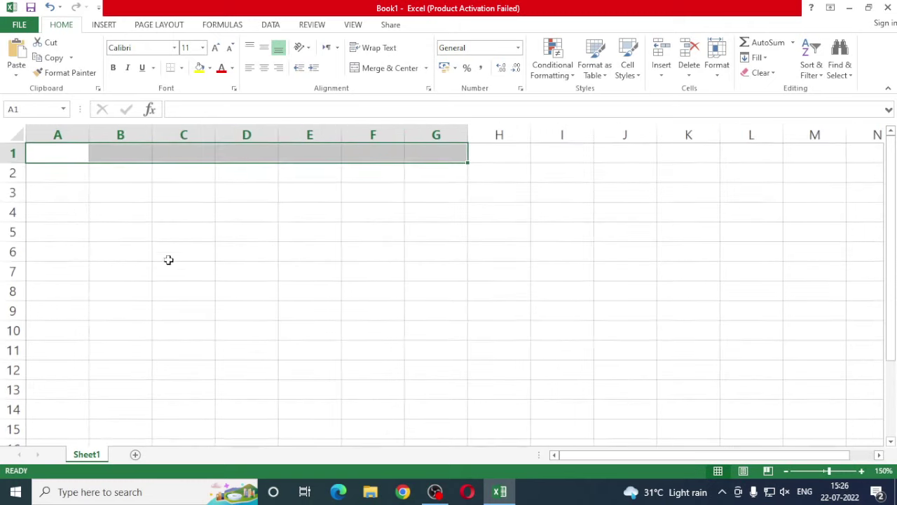
pyautogui.click(786, 471)
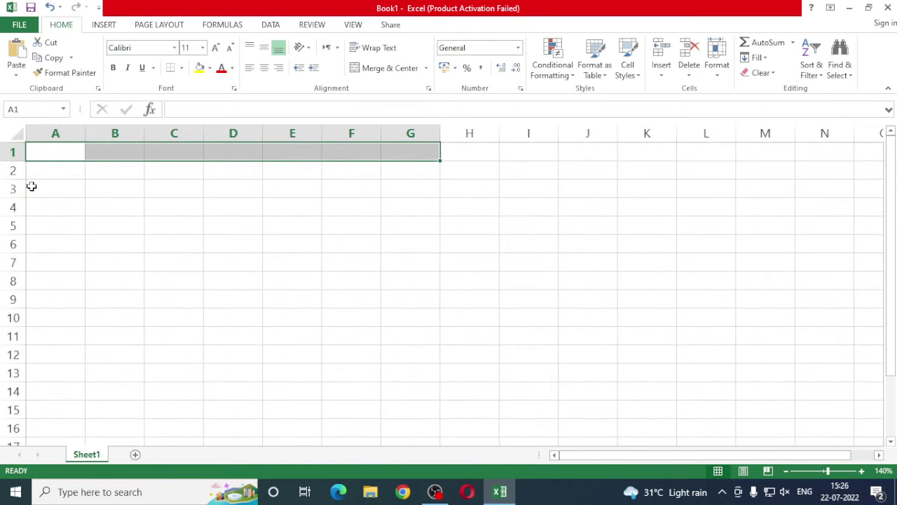
# Enter Sunday in cell A3 and fill the weekday series across row 3 to Saturday in G3.
pyautogui.click(49, 189)
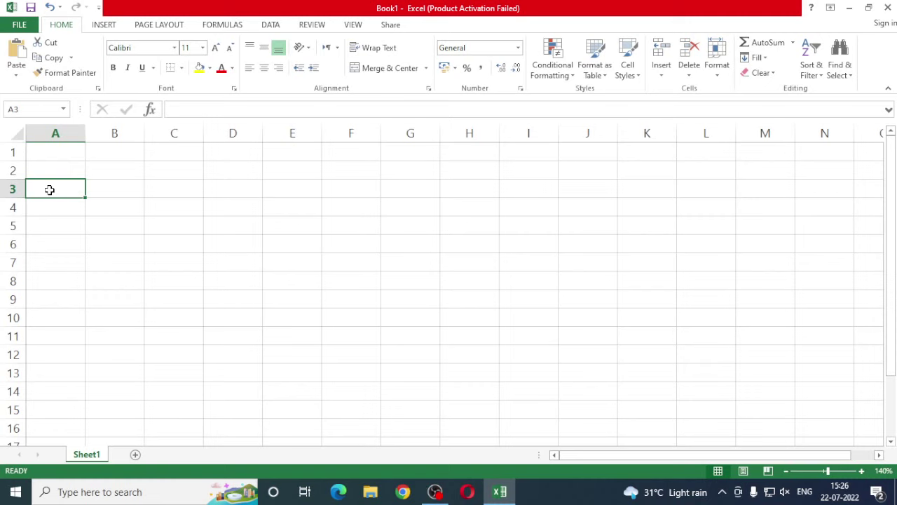
pyautogui.write('Sunday')
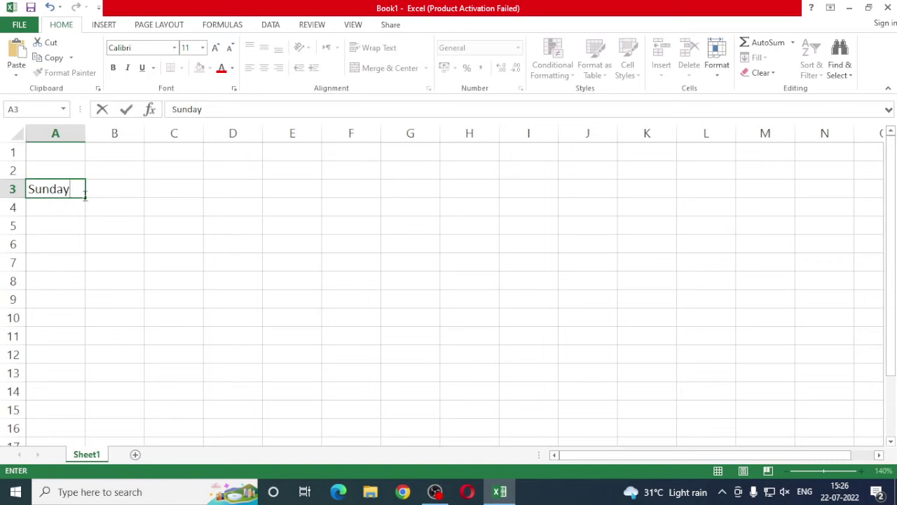
pyautogui.moveTo(85, 197); pyautogui.dragTo(86, 197)
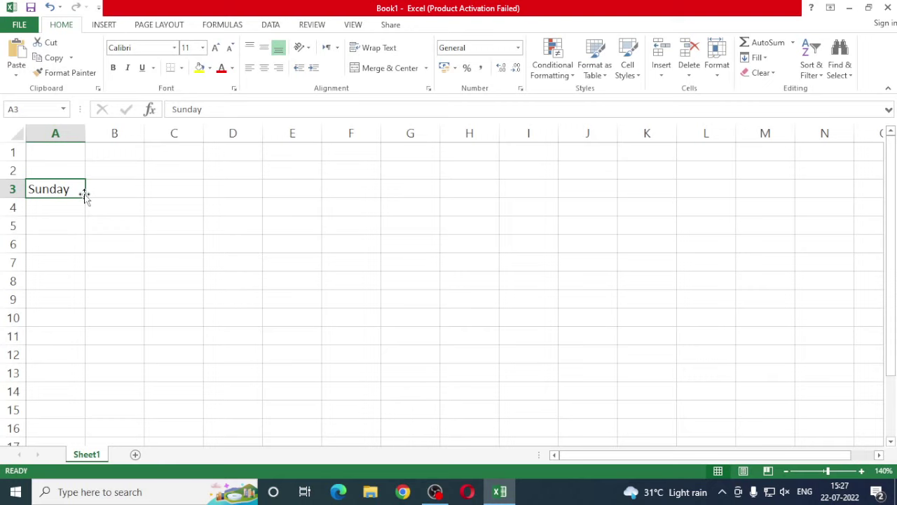
pyautogui.moveTo(84, 198); pyautogui.dragTo(414, 187)
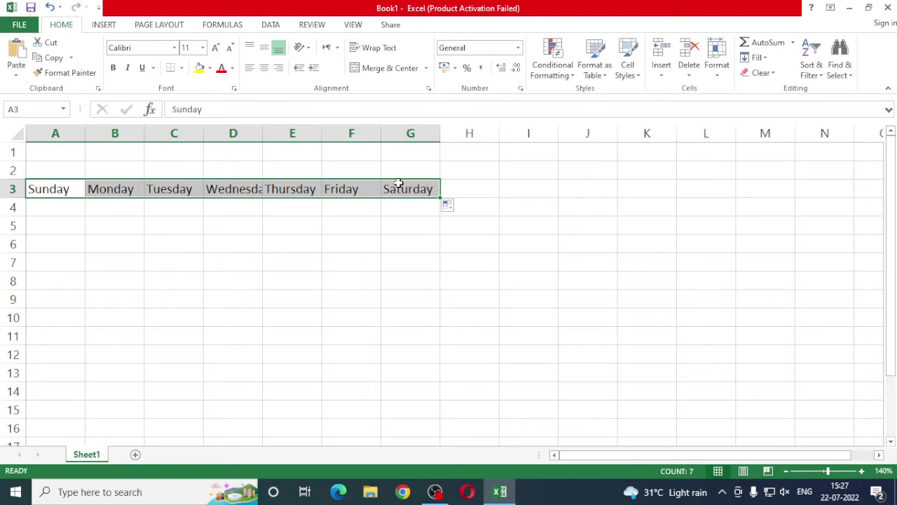
# Widen column D so the full word Wednesday fits in its cell.
pyautogui.click(40, 214)
pyautogui.moveTo(39, 213); pyautogui.dragTo(43, 230)
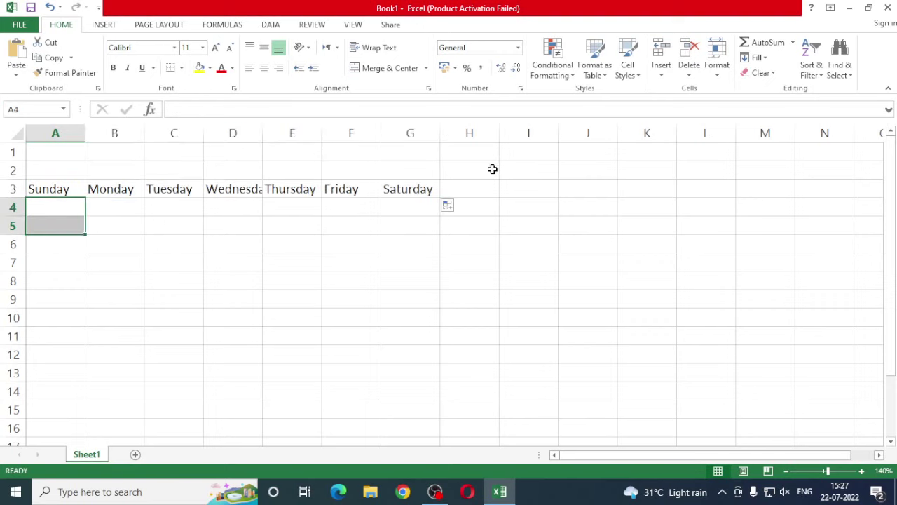
pyautogui.click(123, 190)
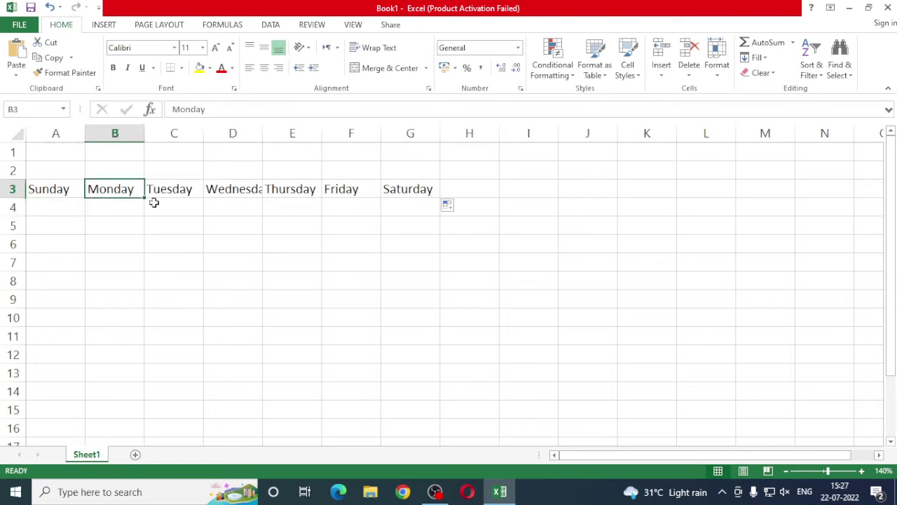
pyautogui.click(255, 187)
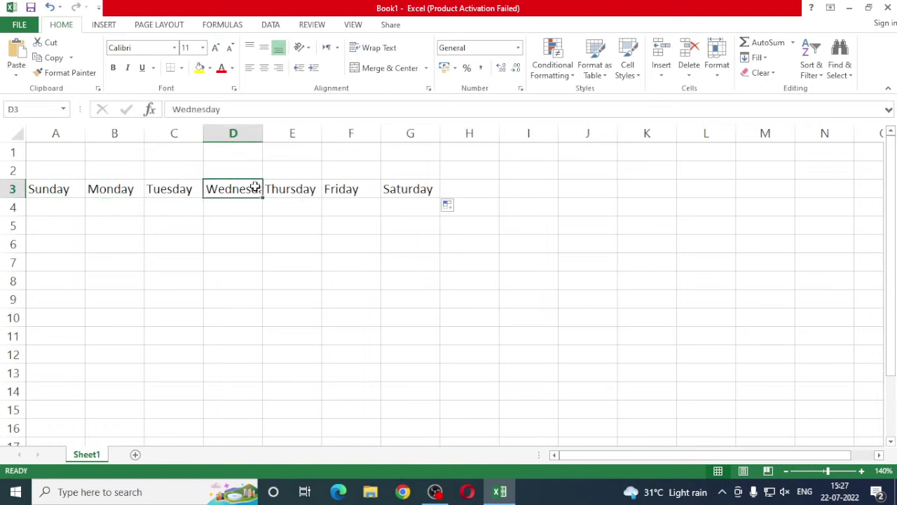
pyautogui.moveTo(261, 132); pyautogui.dragTo(274, 132)
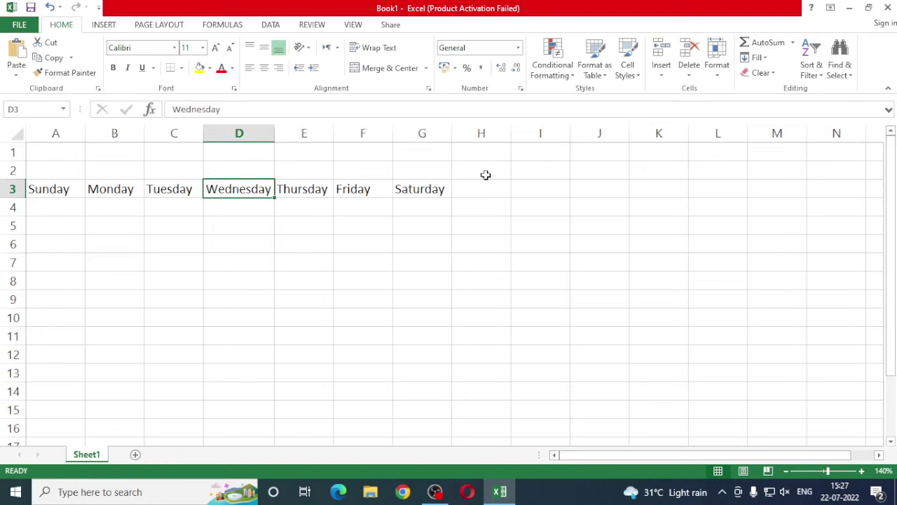
pyautogui.click(11, 279)
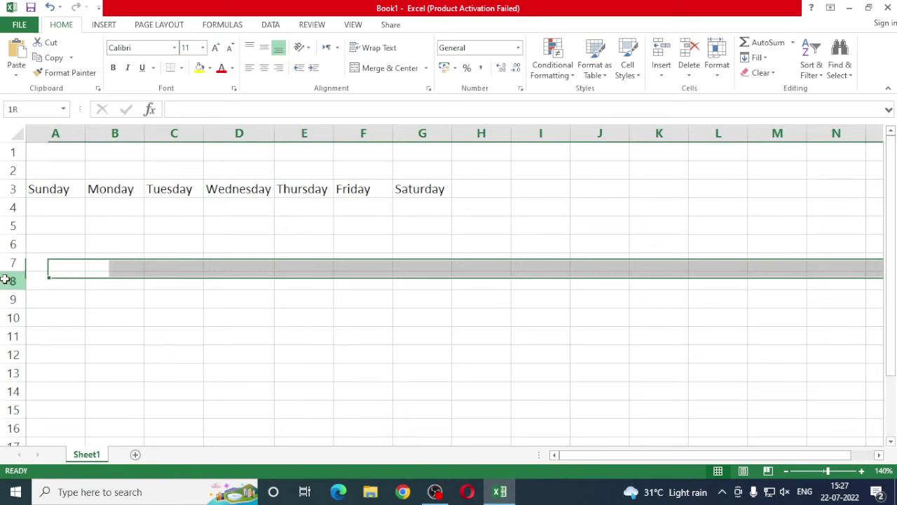
pyautogui.click(56, 246)
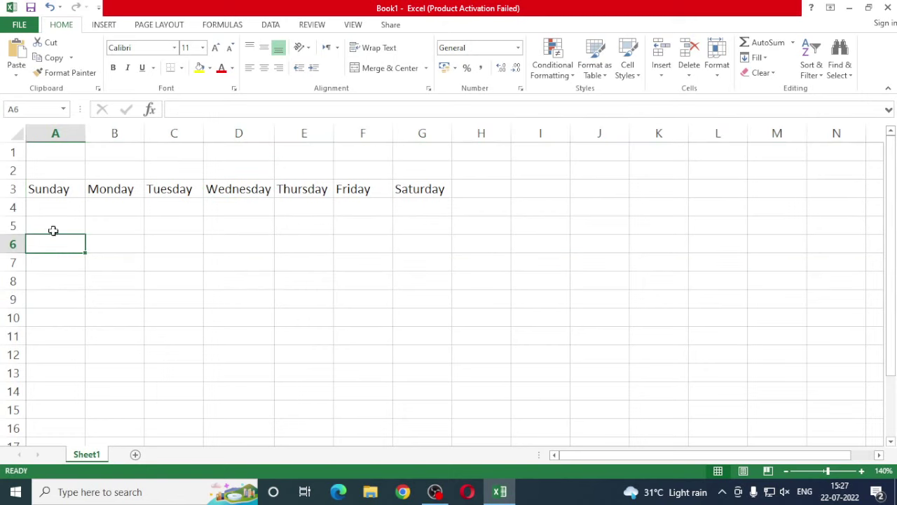
pyautogui.click(53, 230)
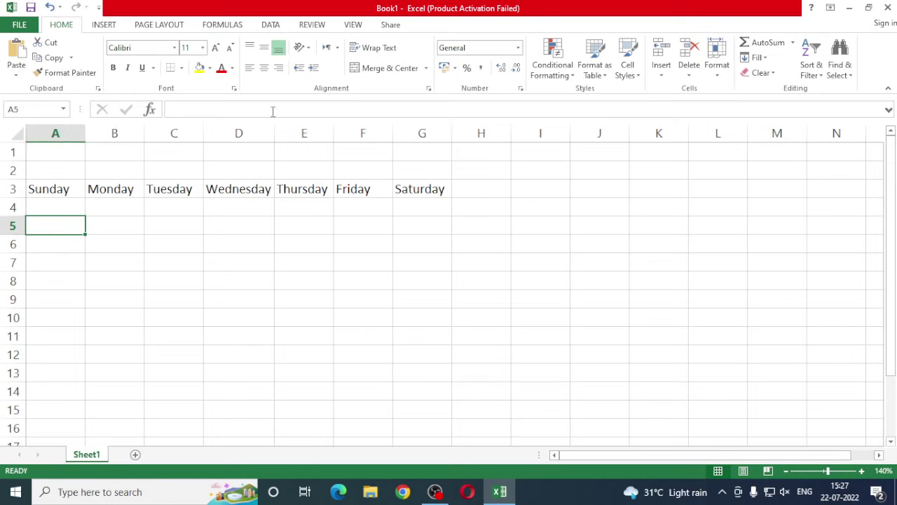
pyautogui.click(87, 159)
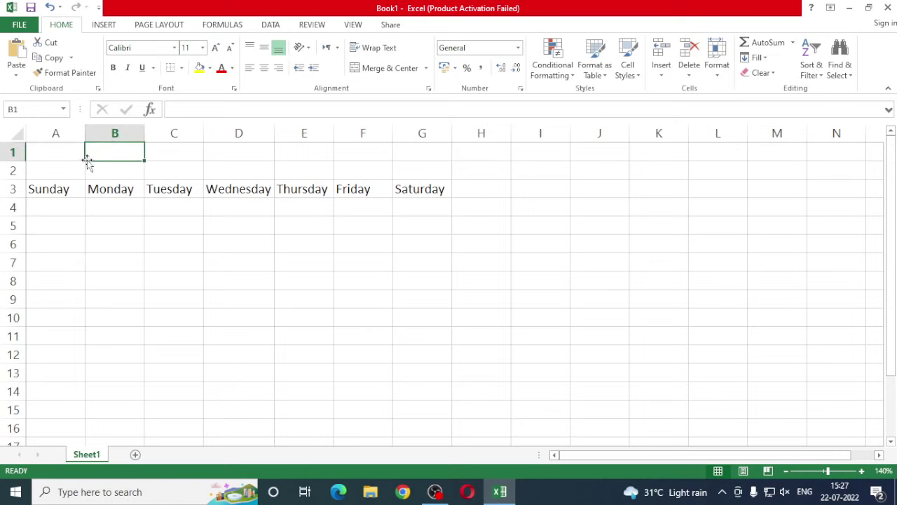
pyautogui.click(65, 223)
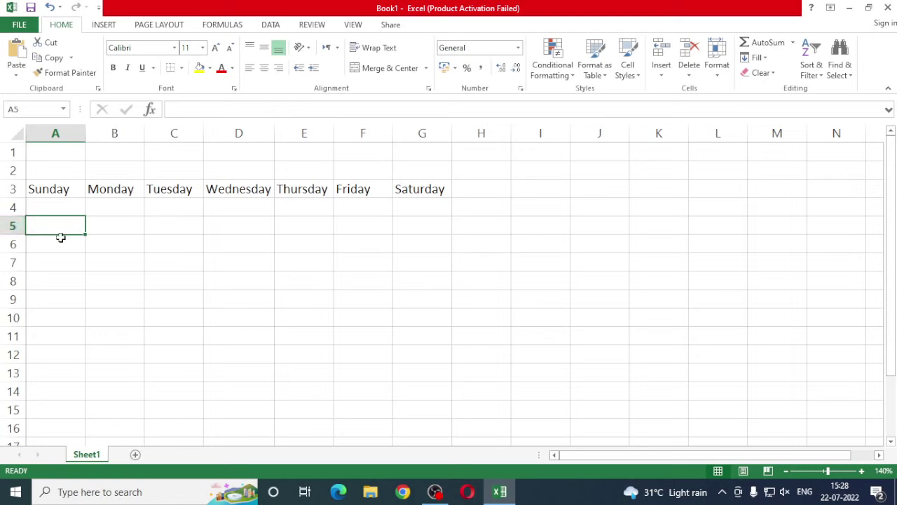
pyautogui.click(50, 154)
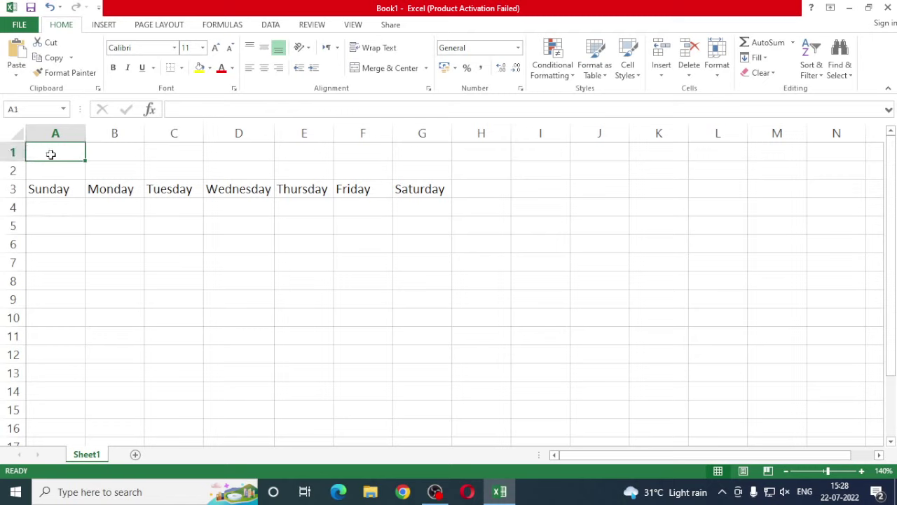
pyautogui.click(51, 232)
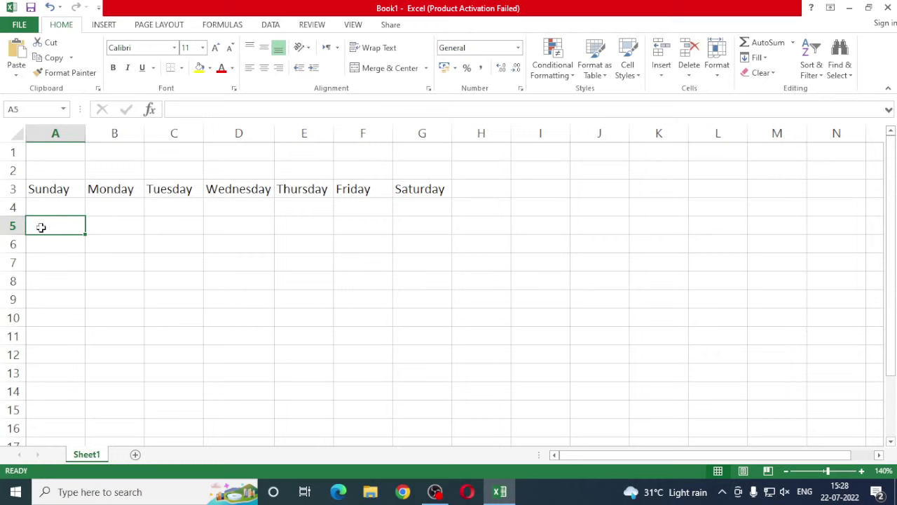
pyautogui.press('Right')
pyautogui.press('Right')
pyautogui.press('Right')
pyautogui.press('Right')
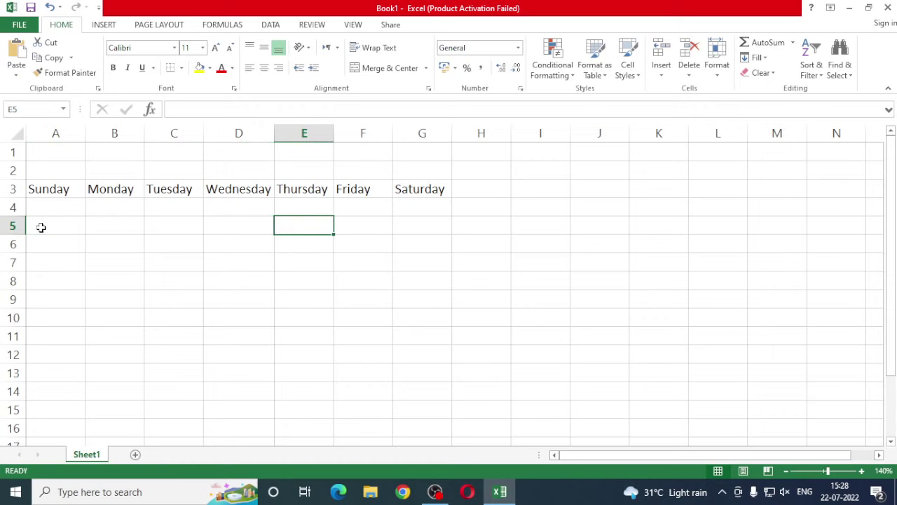
pyautogui.click(40, 226)
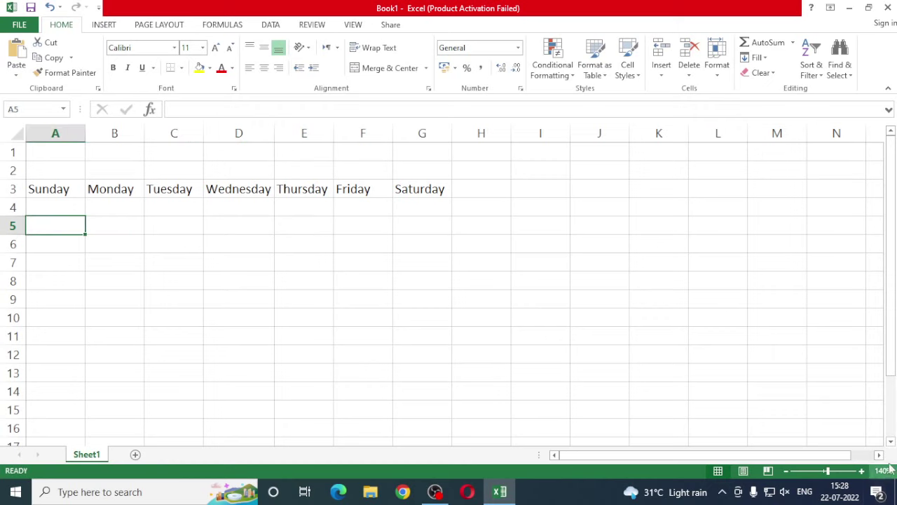
# Examine how far the sheet's columns and rows extend, going to the last row of column A and back to the weekday row.
pyautogui.moveTo(885, 454); pyautogui.dragTo(886, 454)
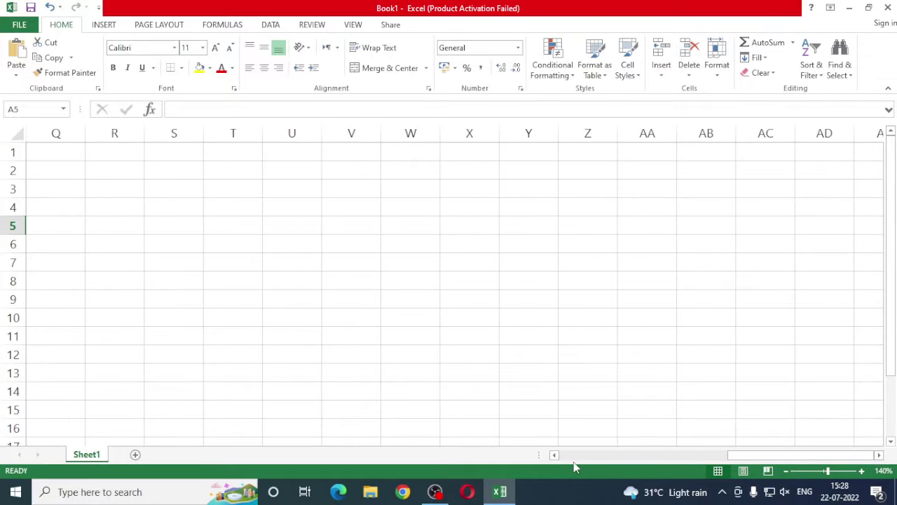
pyautogui.moveTo(554, 455); pyautogui.dragTo(554, 456)
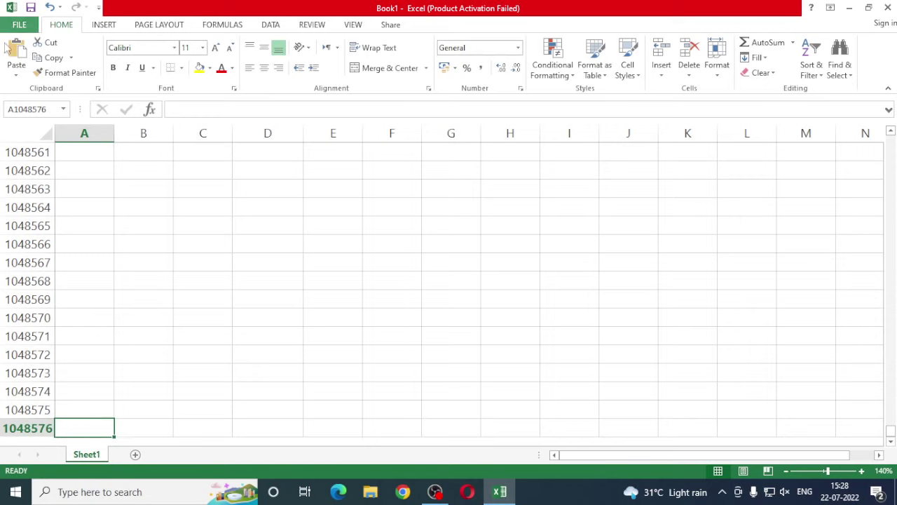
pyautogui.moveTo(890, 430); pyautogui.dragTo(890, 326)
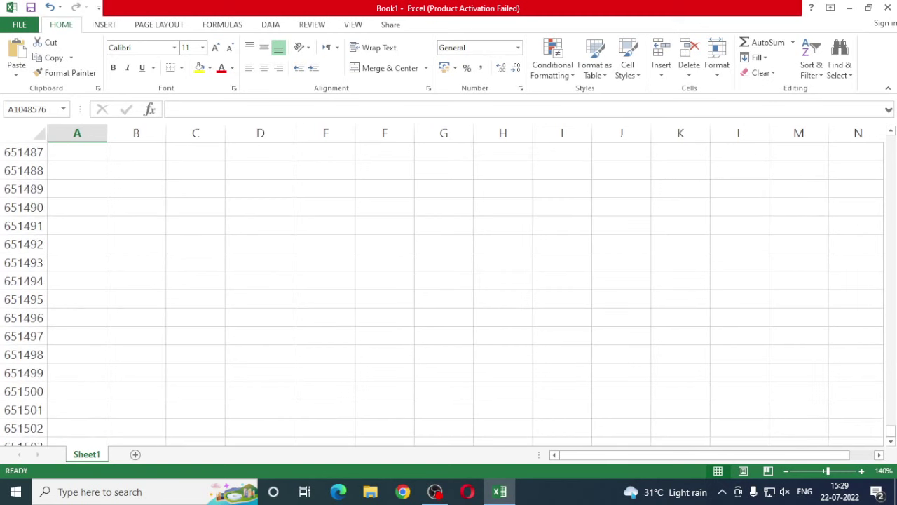
pyautogui.click(890, 441)
pyautogui.click(890, 441)
pyautogui.moveTo(889, 442); pyautogui.dragTo(889, 442)
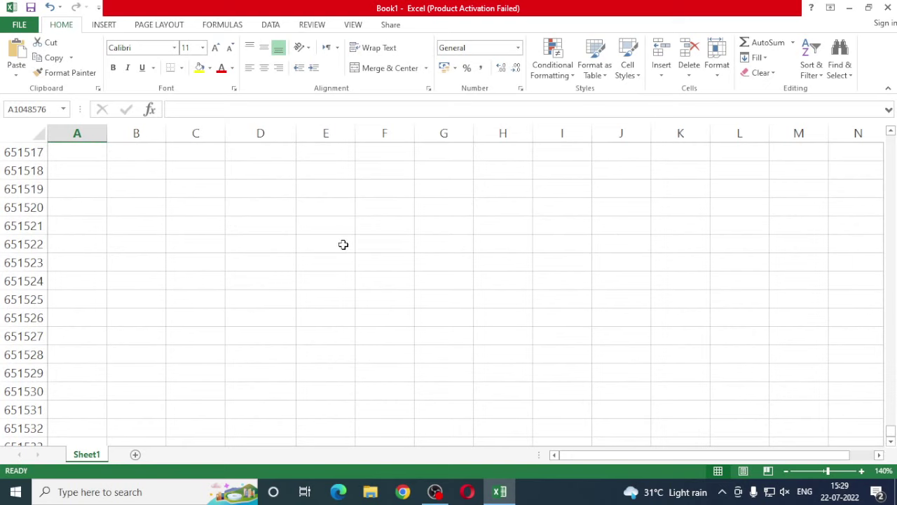
pyautogui.hotkey('ctrl', 'Down')
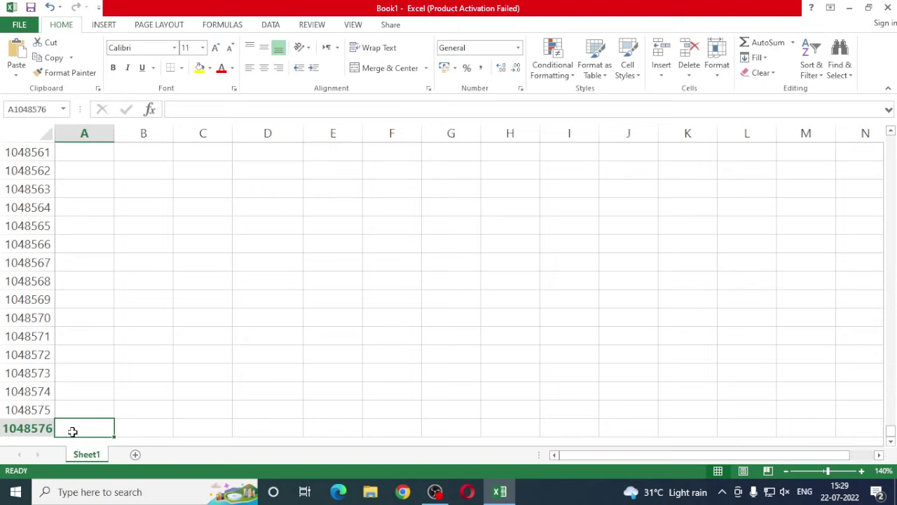
pyautogui.hotkey('ctrl', 'Up')
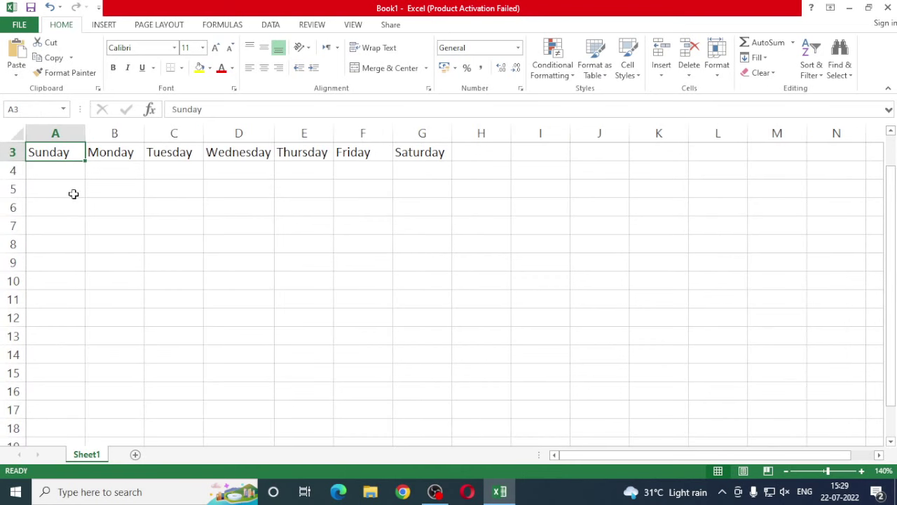
pyautogui.moveTo(882, 174); pyautogui.dragTo(883, 165)
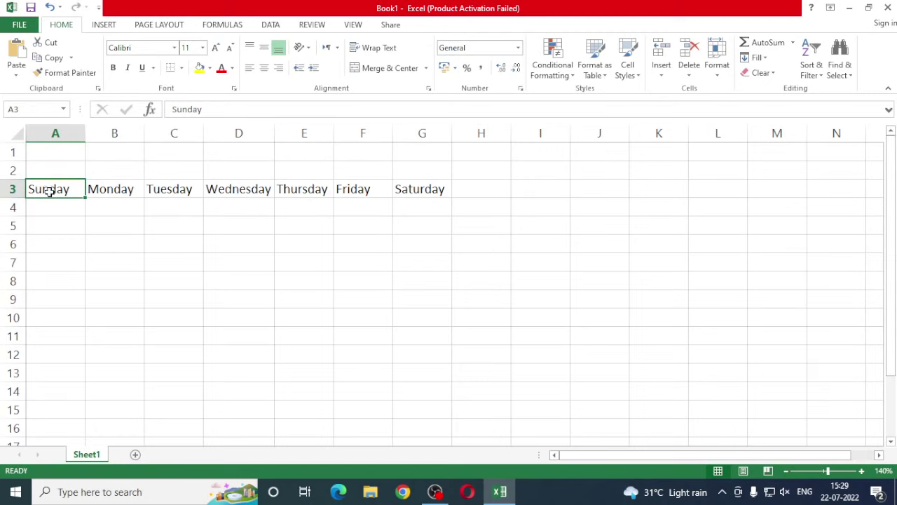
# Clear the weekday names from cells A3 to G3 and return to cell A1.
pyautogui.moveTo(84, 194); pyautogui.dragTo(425, 188)
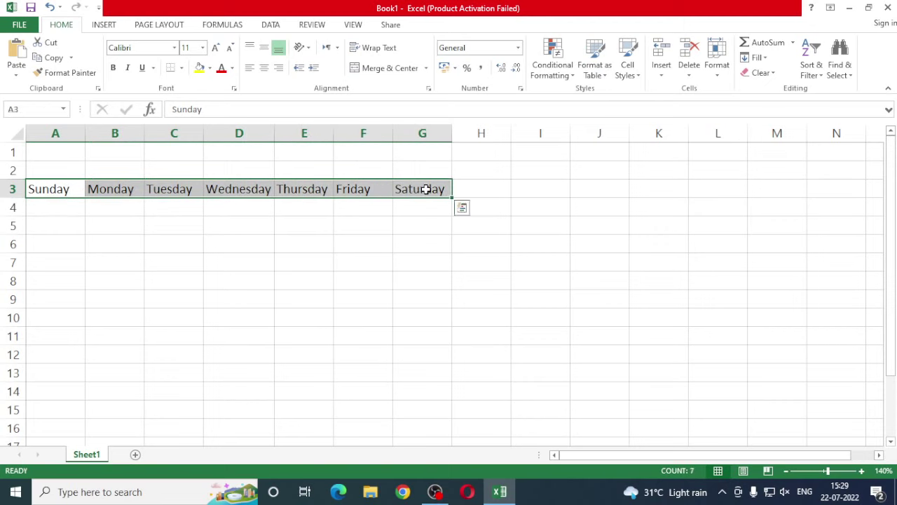
pyautogui.press('Delete')
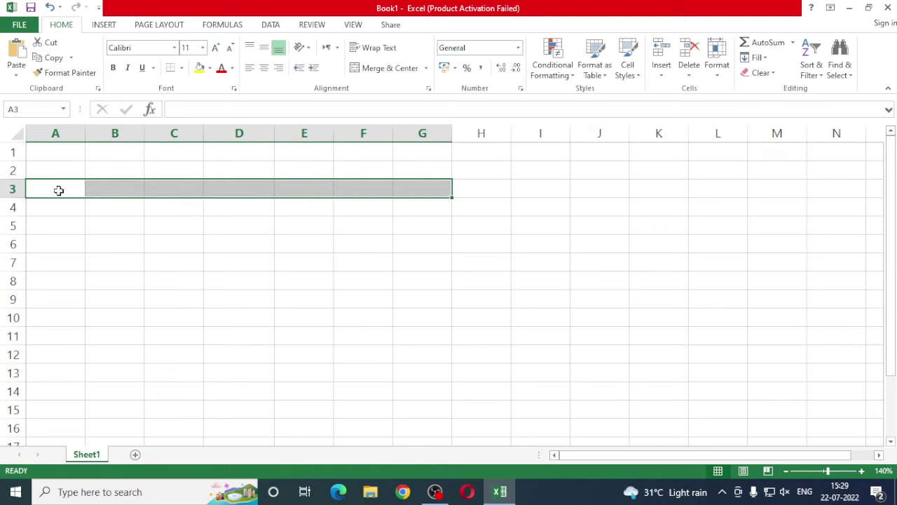
pyautogui.click(59, 158)
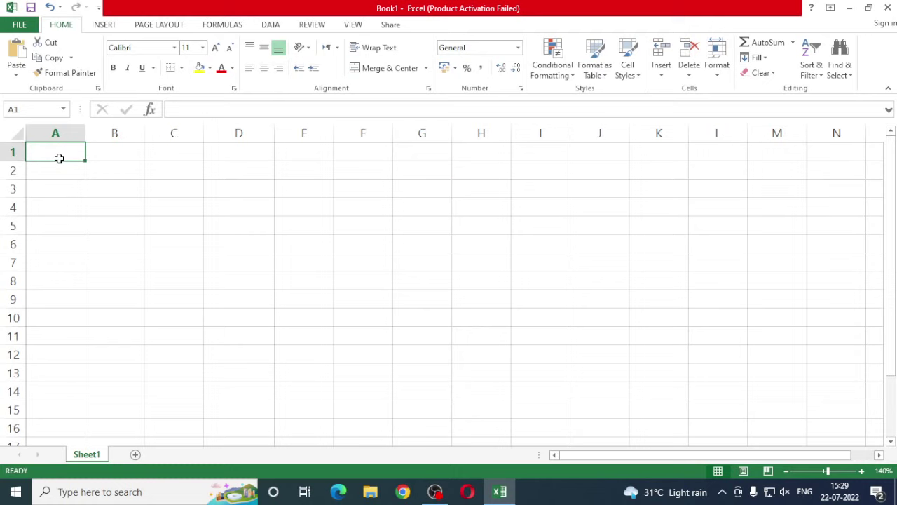
# Go from cell B1 to the last row of column B and back to its first row.
pyautogui.click(102, 150)
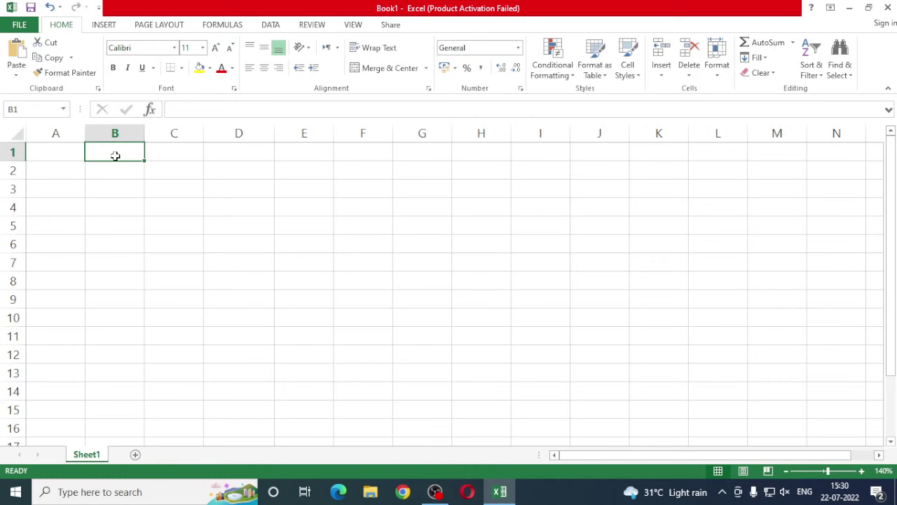
pyautogui.hotkey('ctrl', 'Down')
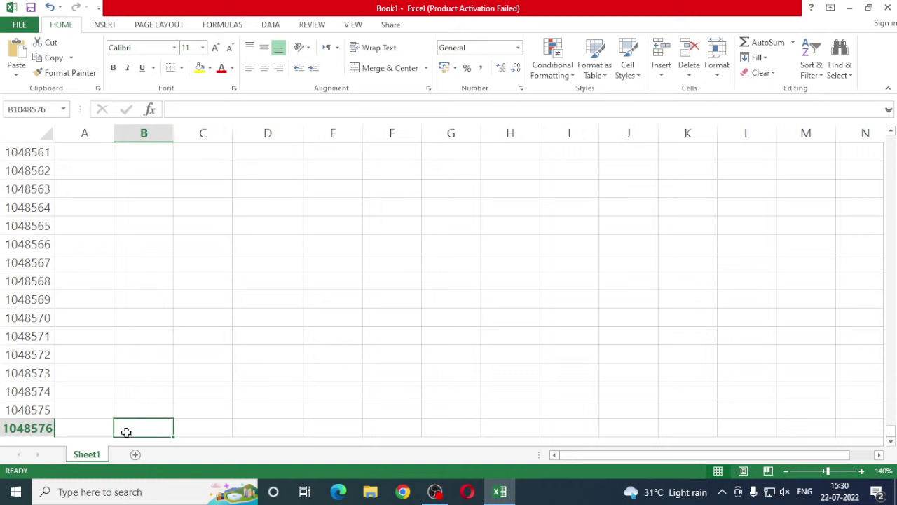
pyautogui.hotkey('ctrl', 'Up')
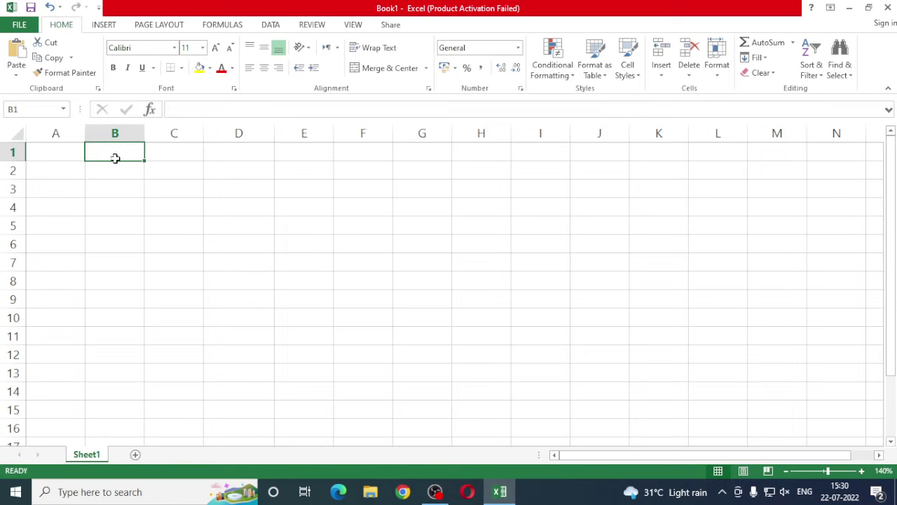
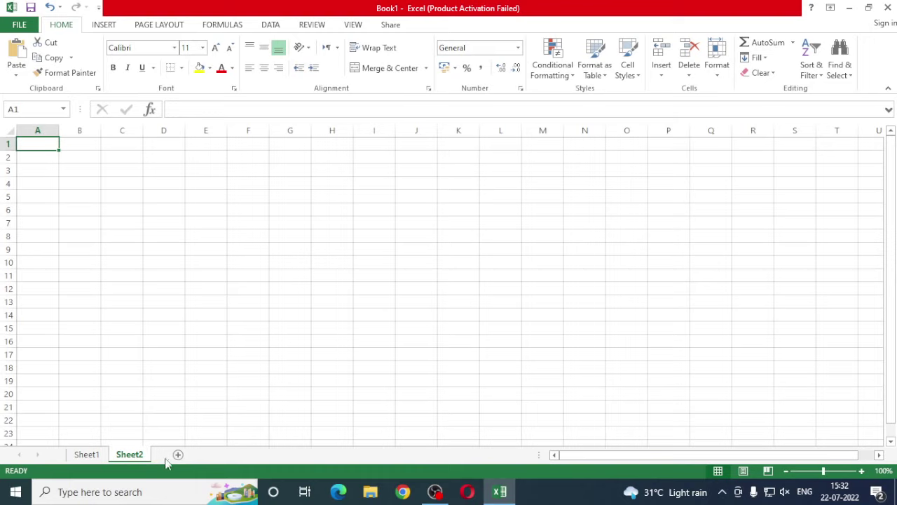
# Delete Sheet2 and add a new blank worksheet after Sheet1.
pyautogui.rightClick(139, 455)
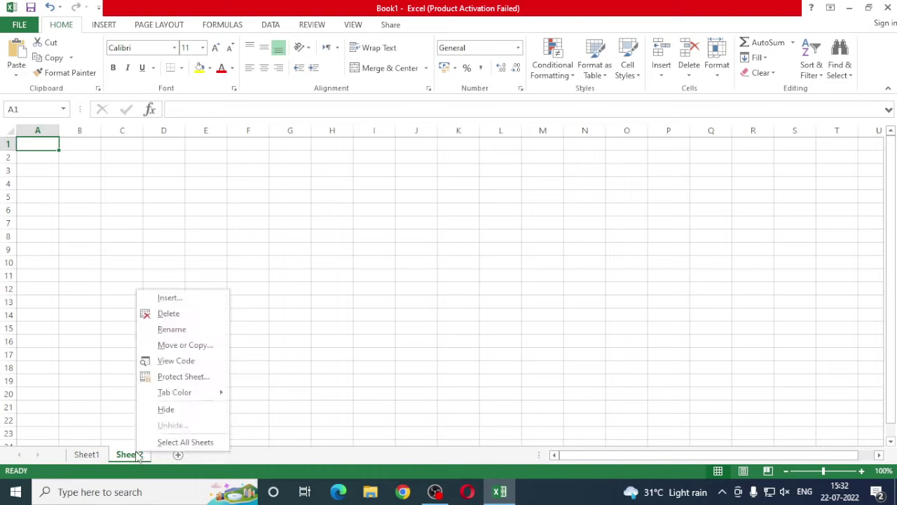
pyautogui.click(183, 313)
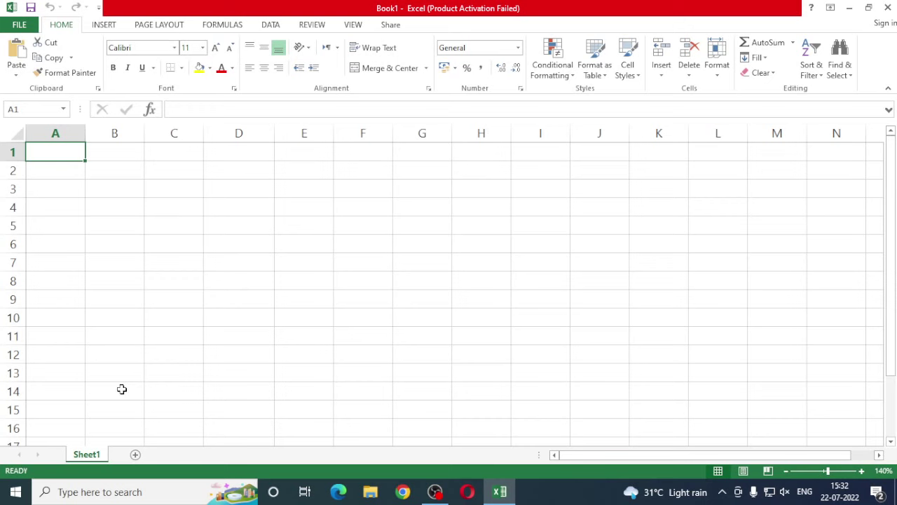
pyautogui.click(136, 454)
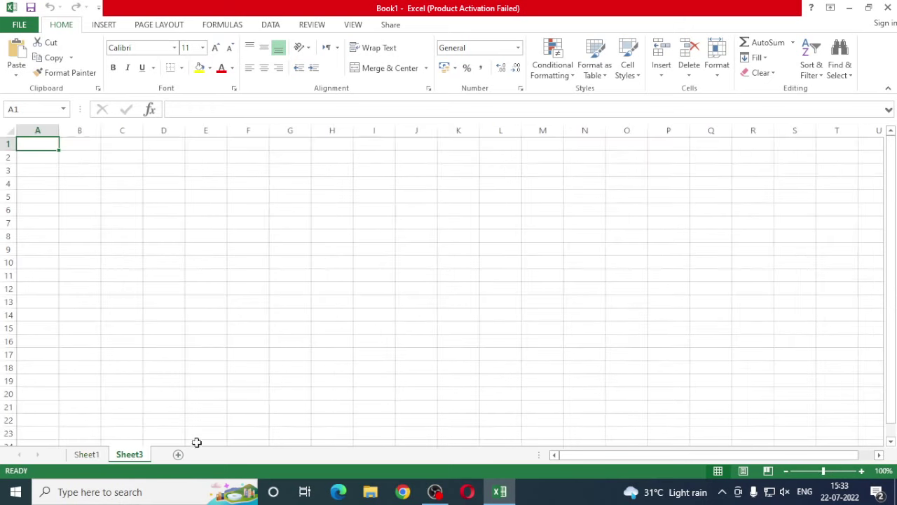
# Switch back and forth between Sheet1 and Sheet3, ending on Sheet1.
pyautogui.hotkey('ctrl', 'pageup')
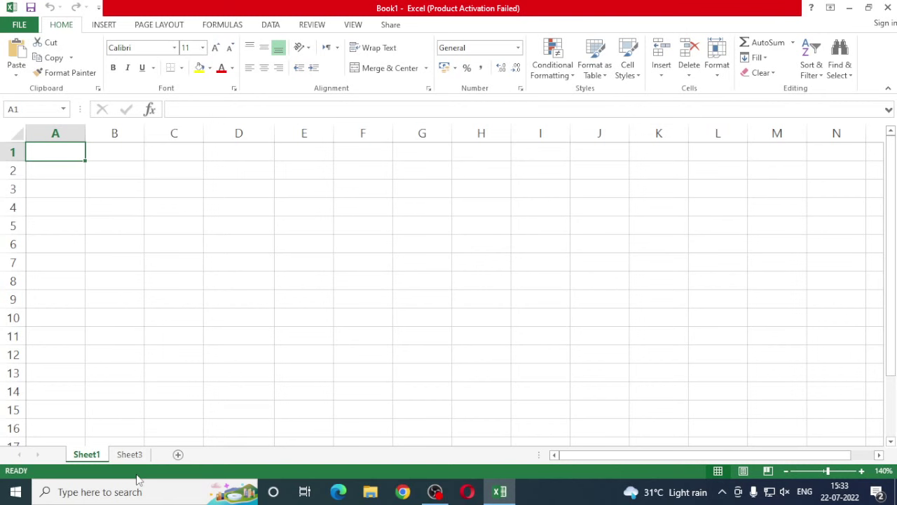
pyautogui.hotkey('ctrl', 'pagedown')
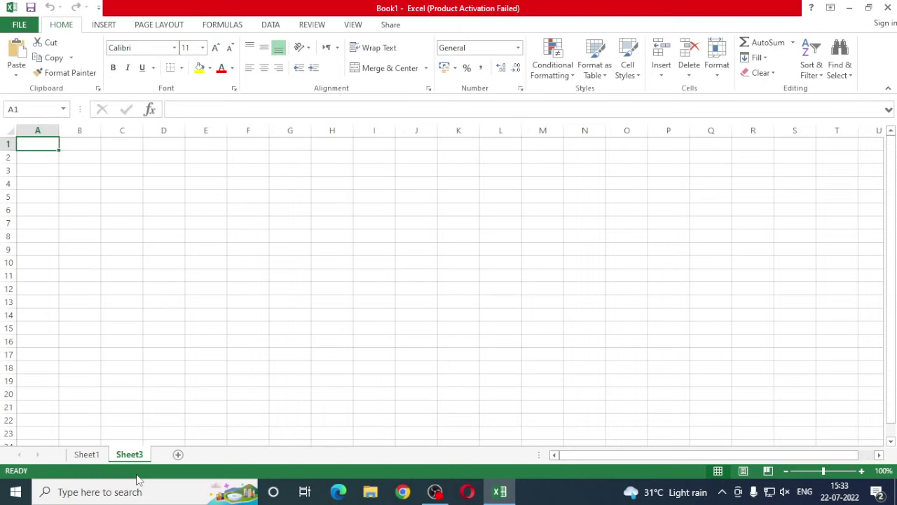
pyautogui.click(96, 456)
pyautogui.click(127, 456)
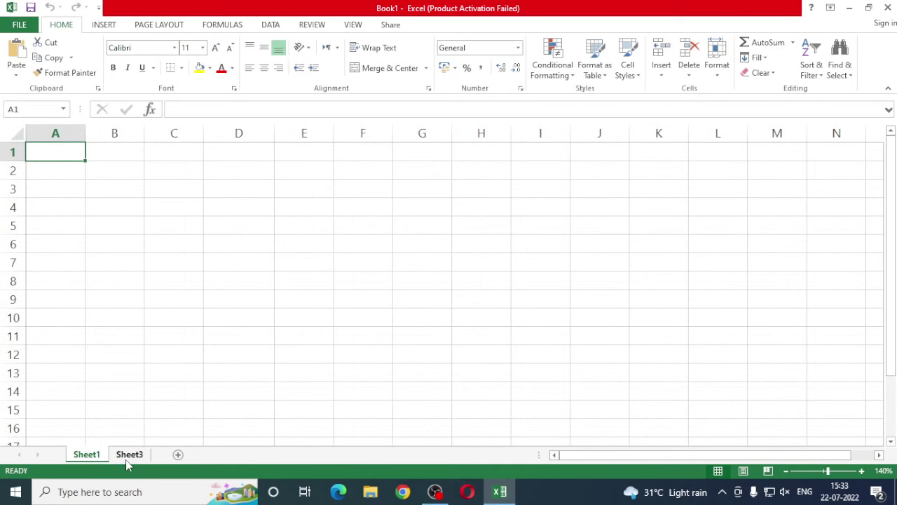
pyautogui.click(97, 459)
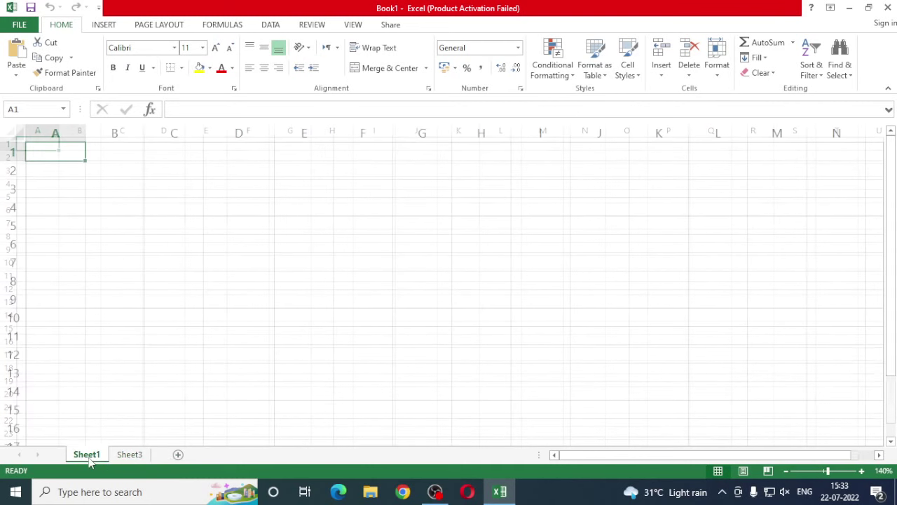
# Close Book1 without saving and relaunch Excel with a new blank workbook, dismissing the activation wizard.
pyautogui.click(888, 7)
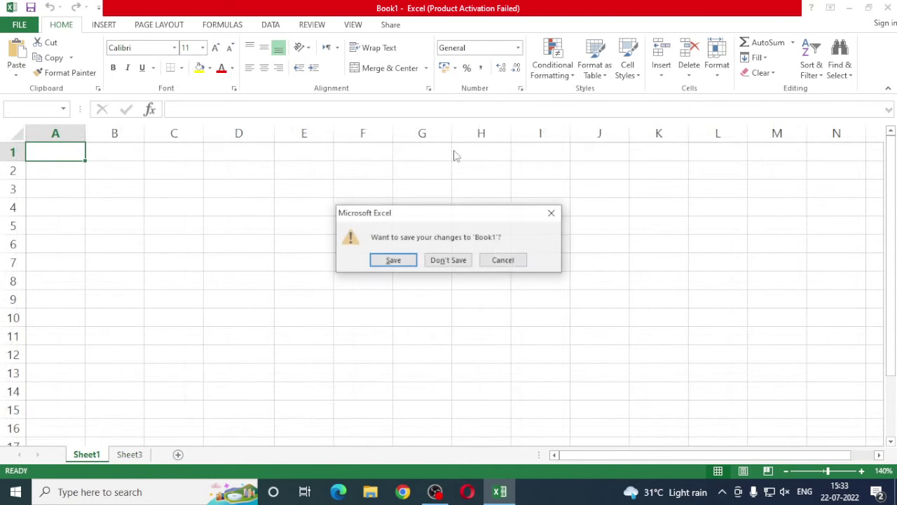
pyautogui.click(429, 261)
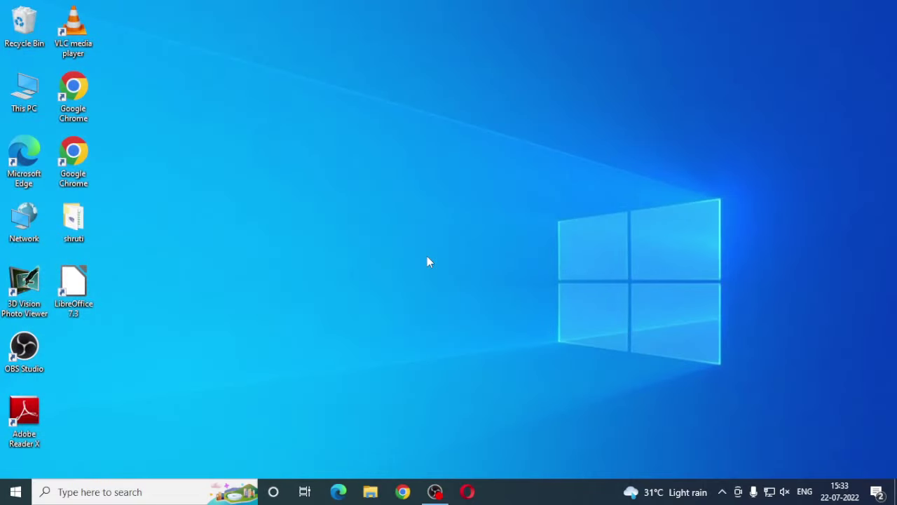
pyautogui.press('super+r')
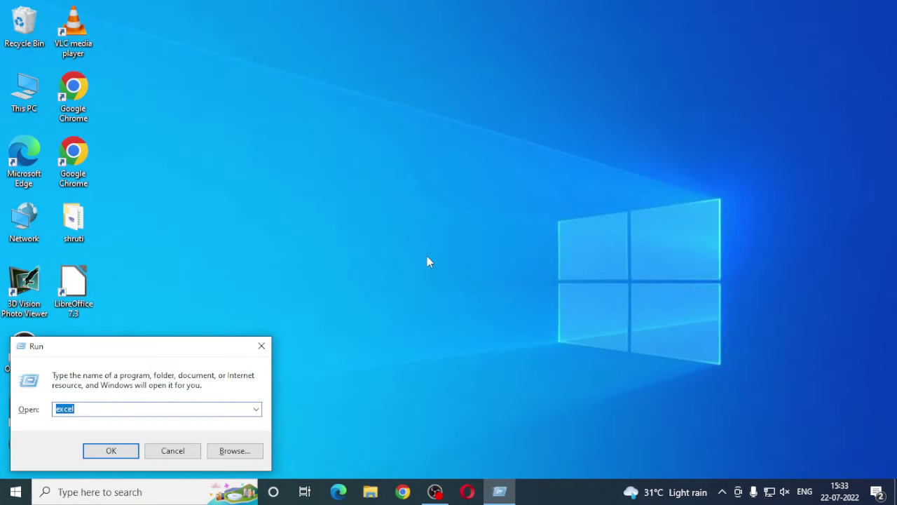
pyautogui.press('Return')
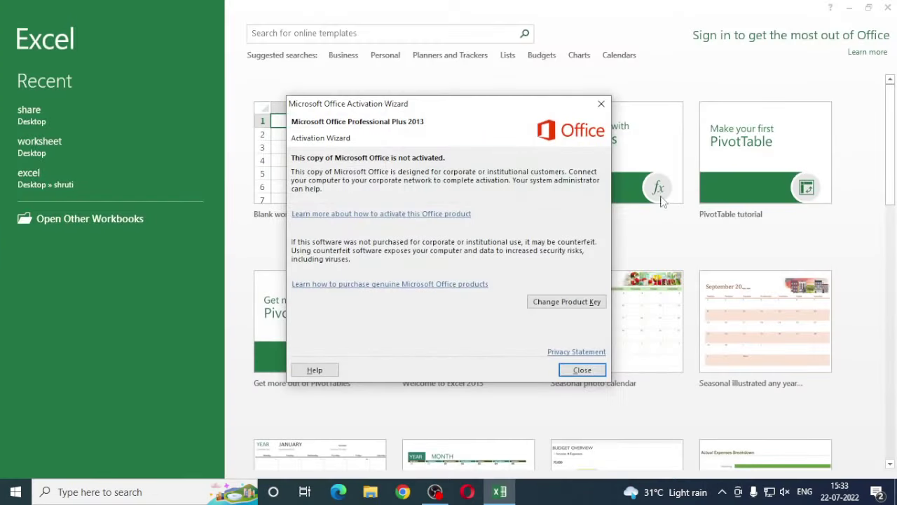
pyautogui.click(601, 105)
pyautogui.click(346, 164)
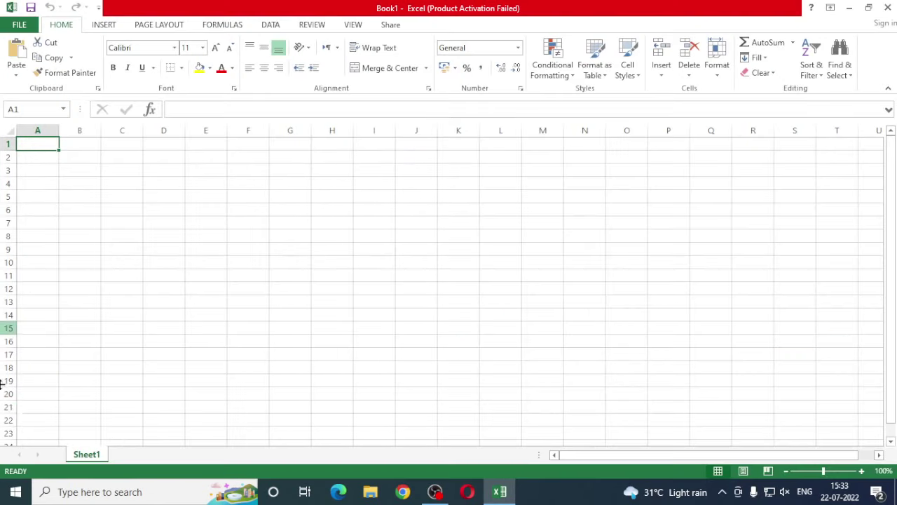
# Add a second worksheet and alternate between it and Sheet1, ending on Sheet2.
pyautogui.click(135, 454)
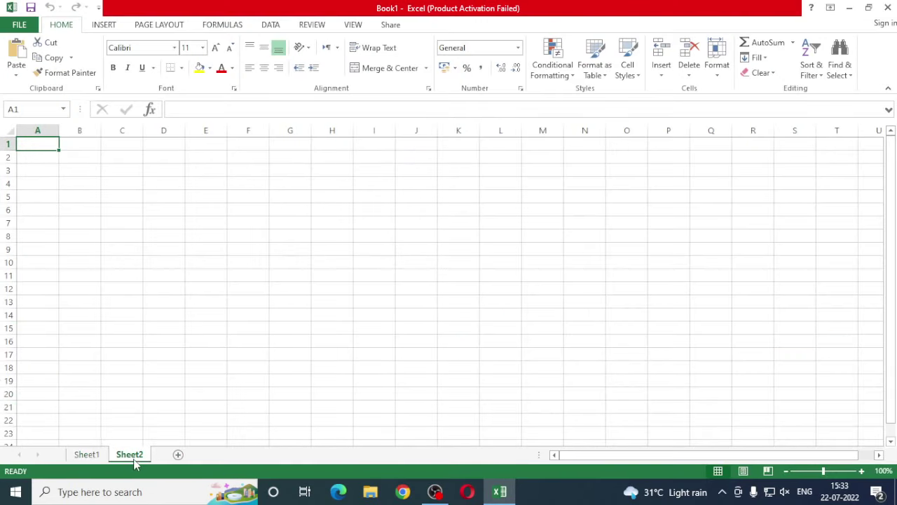
pyautogui.click(91, 456)
pyautogui.click(132, 455)
pyautogui.click(90, 456)
pyautogui.click(128, 455)
pyautogui.click(86, 456)
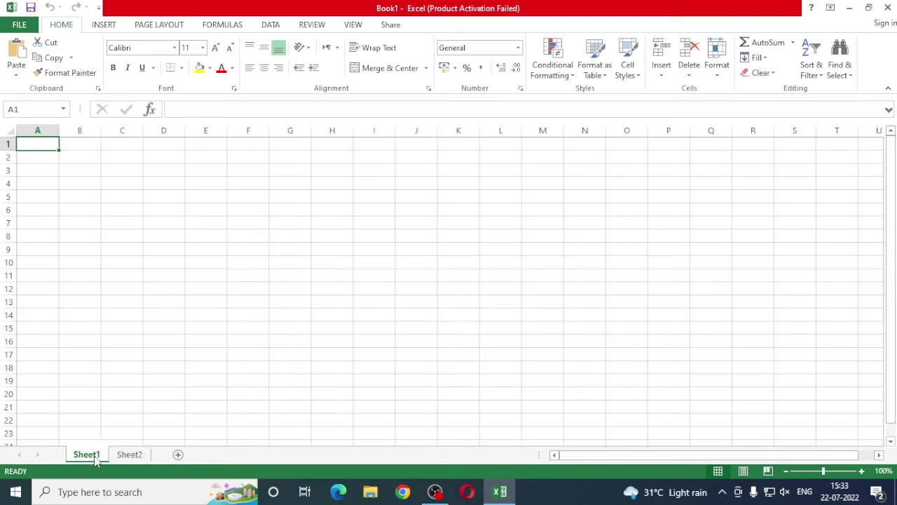
pyautogui.hotkey('ctrl', 'pagedown')
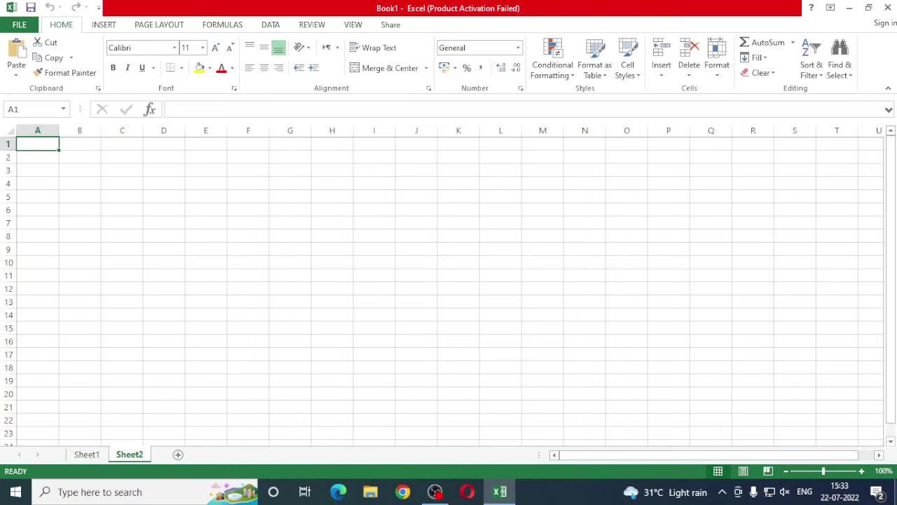
# Move repeatedly between Sheet2 and its previous sheet, ending on Sheet2 with the zoom at 100%.
pyautogui.click(861, 471)
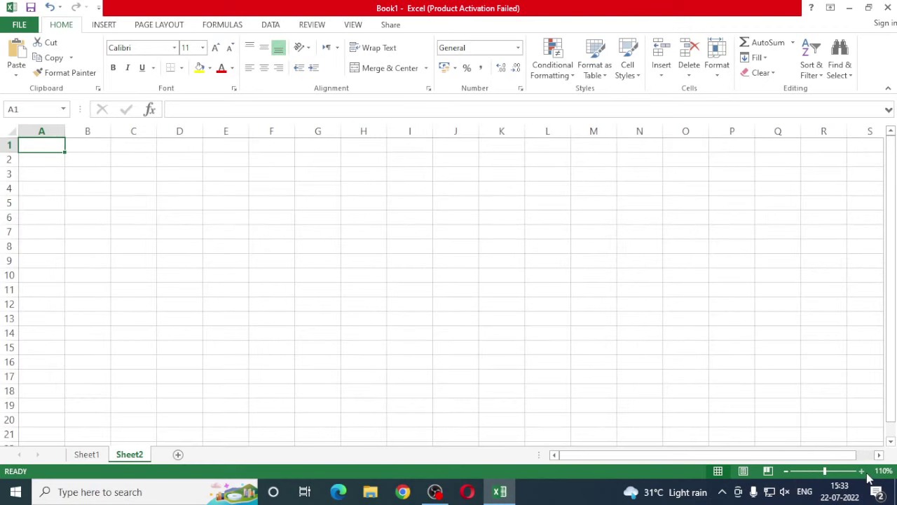
pyautogui.click(788, 471)
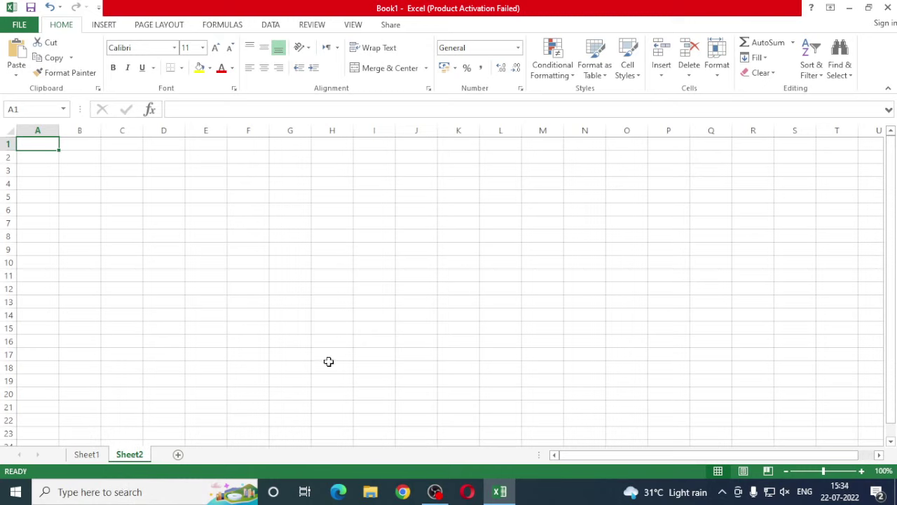
pyautogui.hotkey('ctrl', 'pageup')
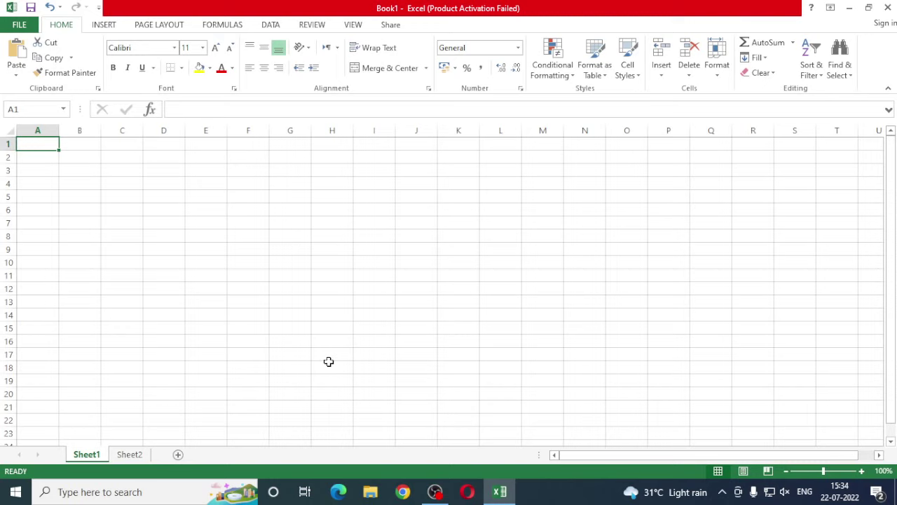
pyautogui.hotkey('ctrl', 'pagedown')
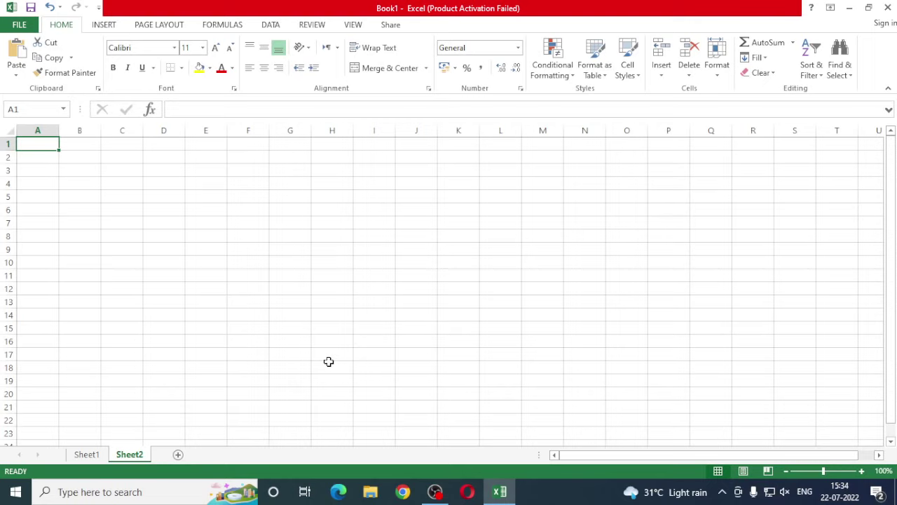
pyautogui.hotkey('ctrl', 'pageup')
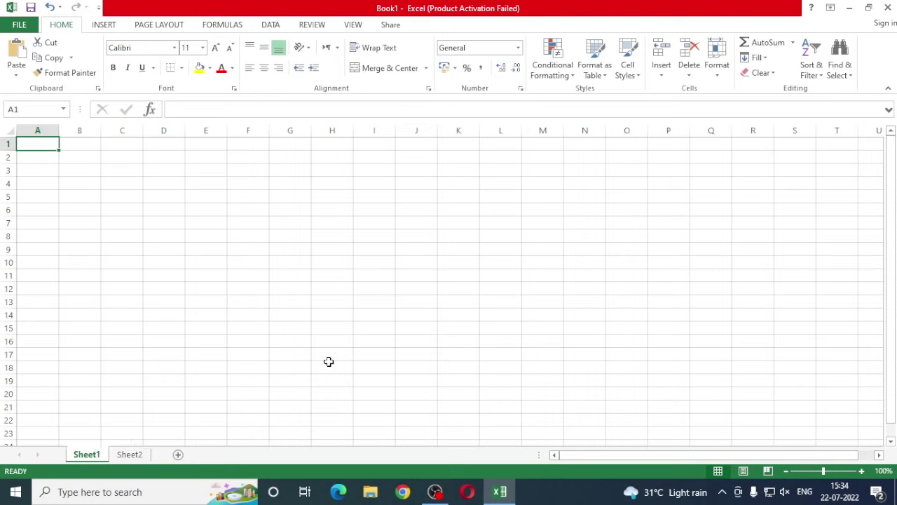
pyautogui.hotkey('ctrl', 'pagedown')
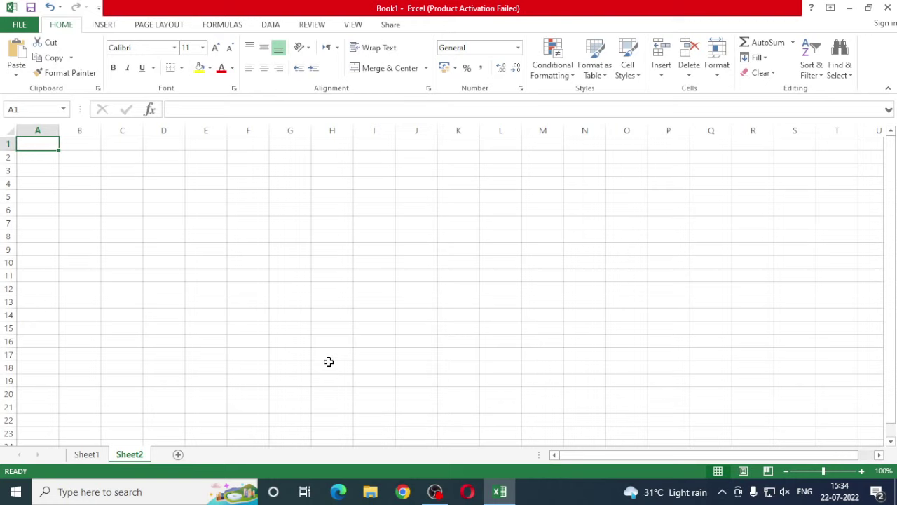
pyautogui.hotkey('ctrl', 'pageup')
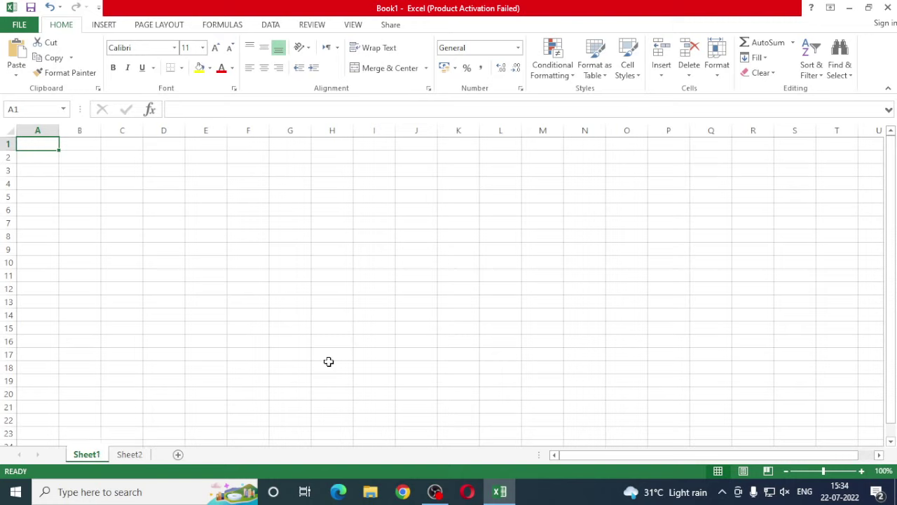
pyautogui.hotkey('ctrl', 'pagedown')
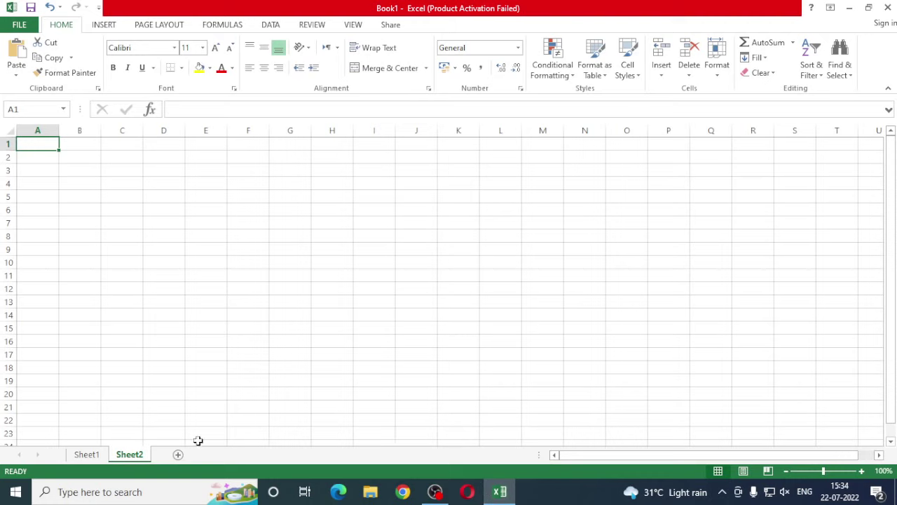
# On a new third worksheet, insert the current date, 22-07-2022, in cell C3 and widen column C to fit it.
pyautogui.click(179, 454)
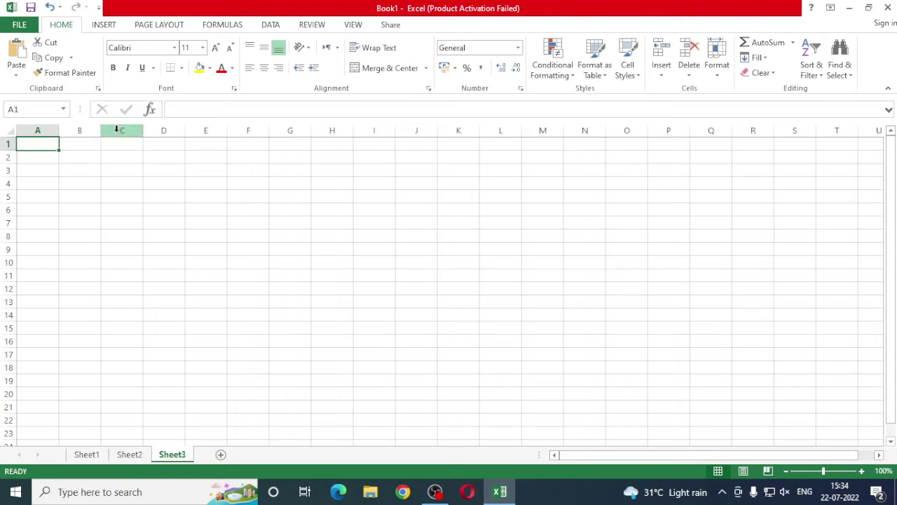
pyautogui.click(120, 172)
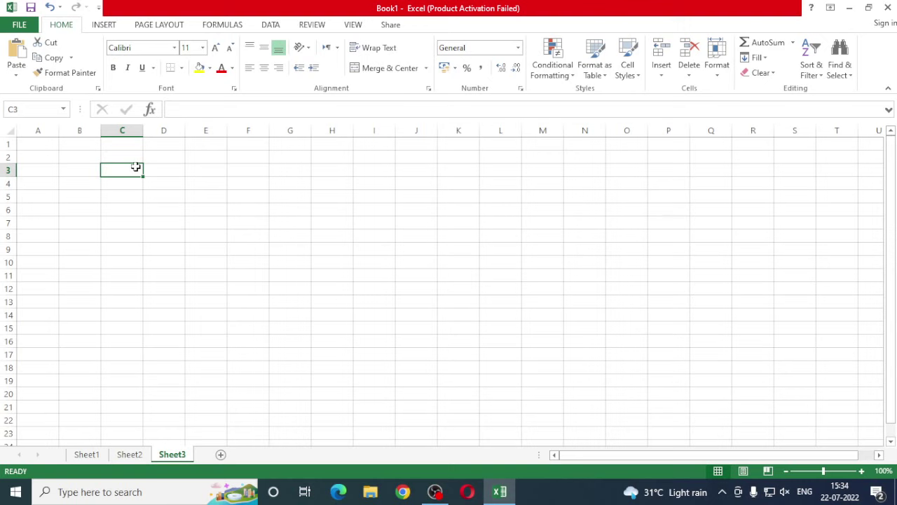
pyautogui.hotkey('ctrl', ';')
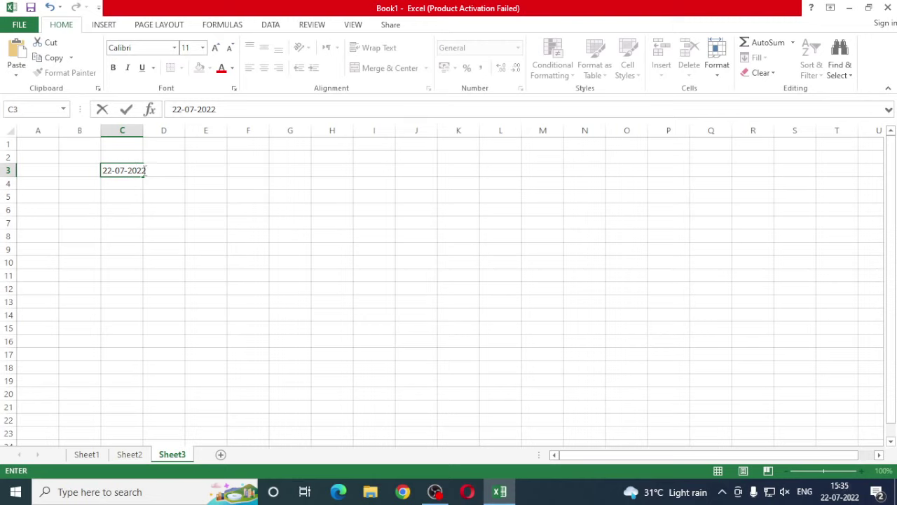
pyautogui.moveTo(140, 131); pyautogui.dragTo(153, 134)
pyautogui.click(226, 184)
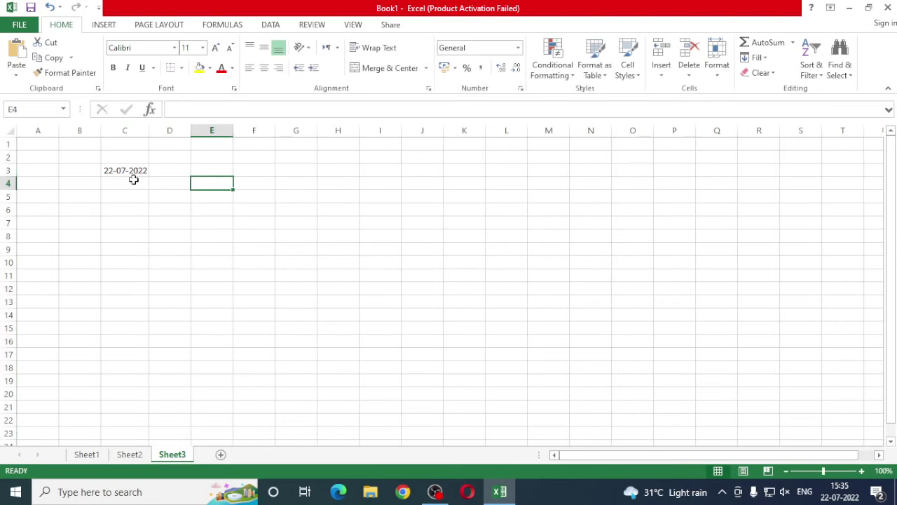
pyautogui.click(136, 172)
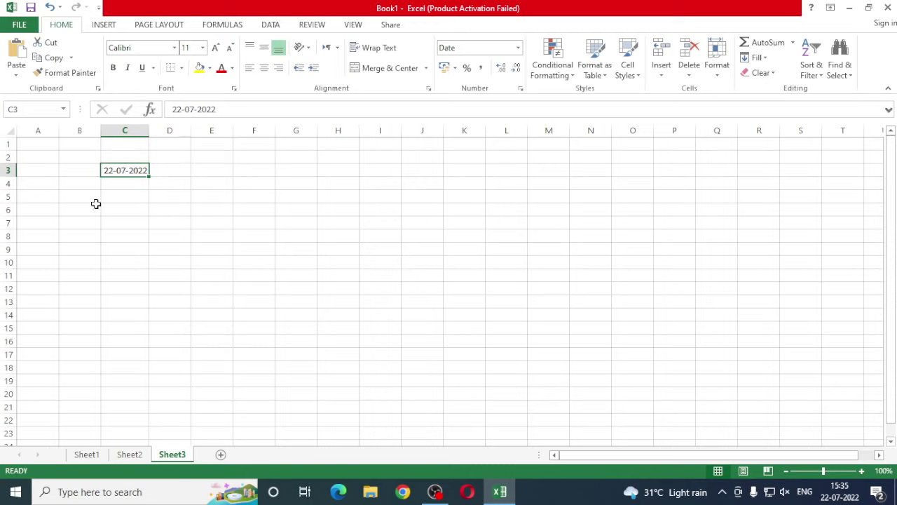
# Insert the current time, 15:35, in cell C6 below the date on Sheet3, and reselect the date in C3.
pyautogui.click(131, 207)
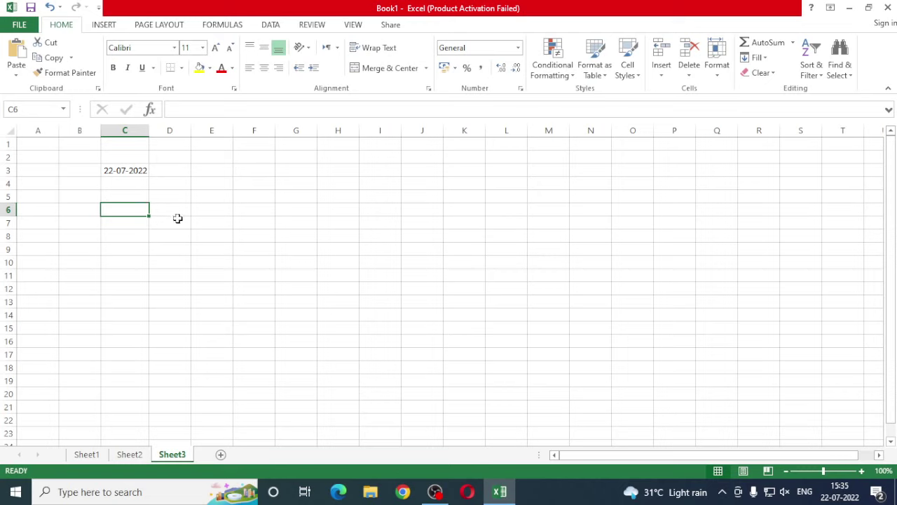
pyautogui.click(127, 226)
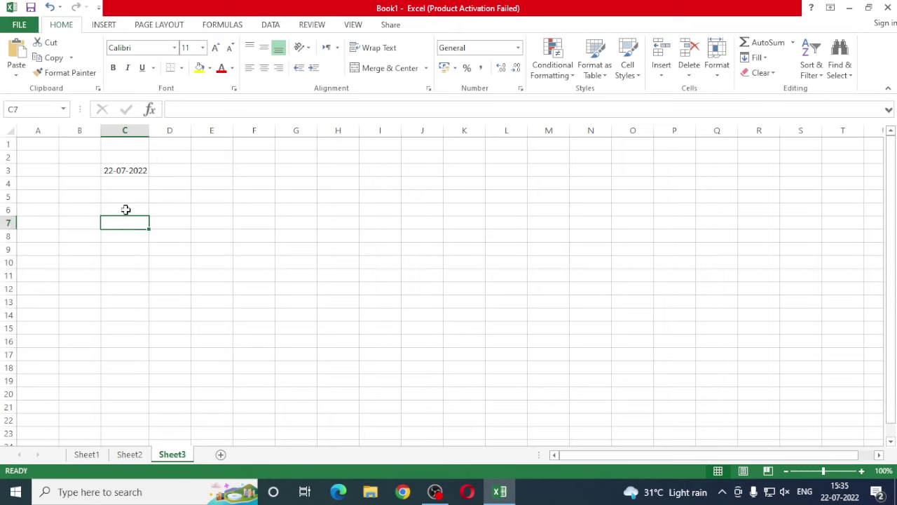
pyautogui.click(127, 208)
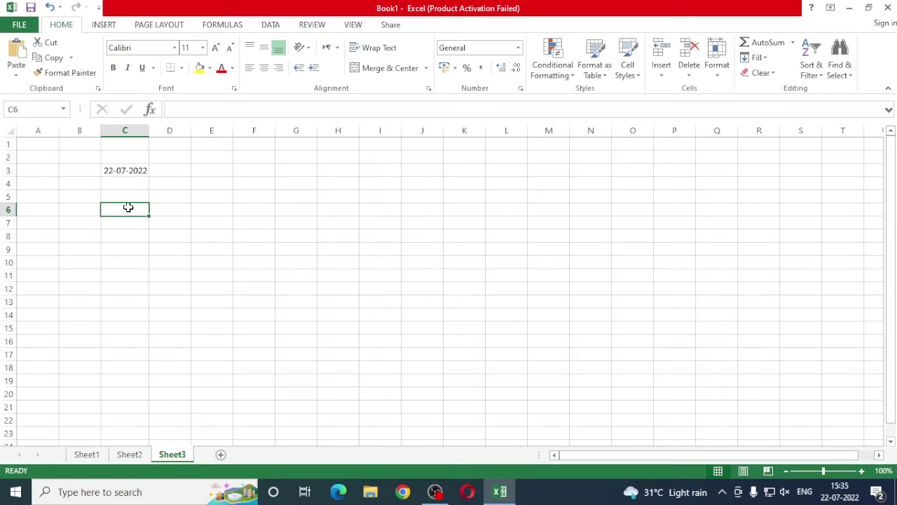
pyautogui.hotkey('ctrl', 'shift', ';')
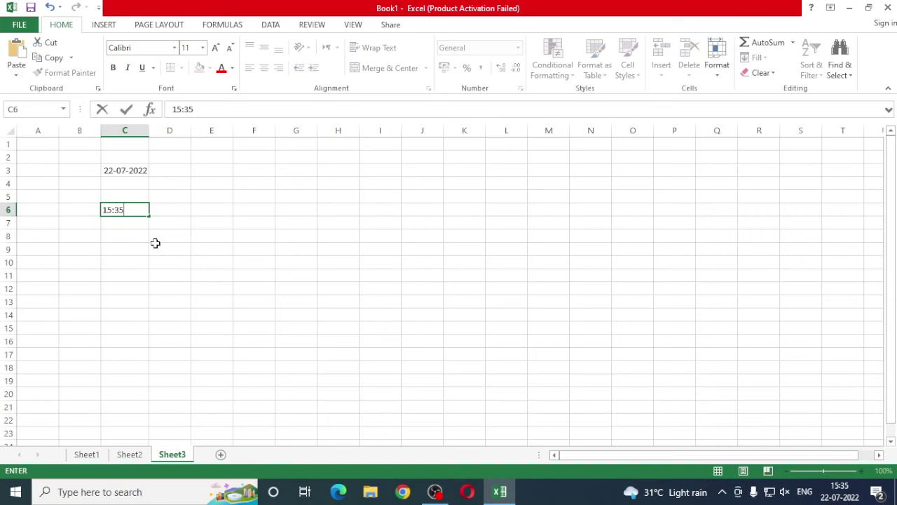
pyautogui.click(140, 224)
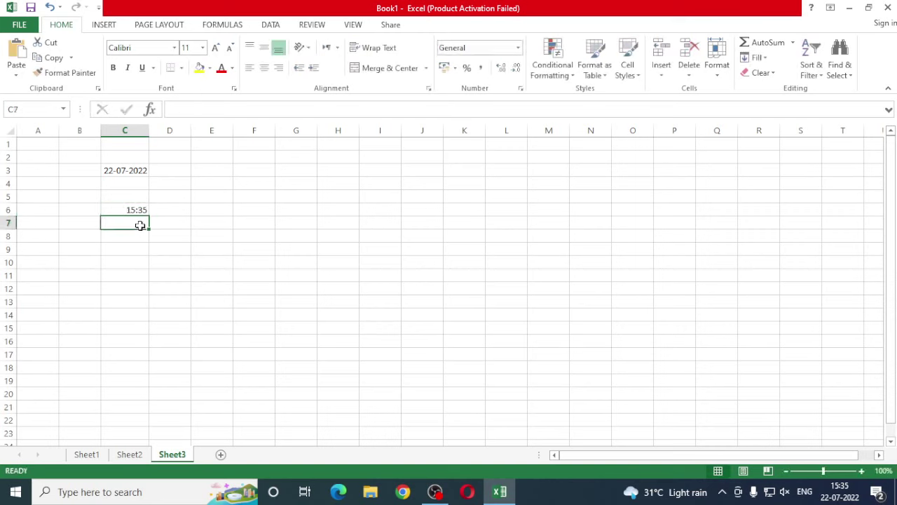
pyautogui.click(136, 170)
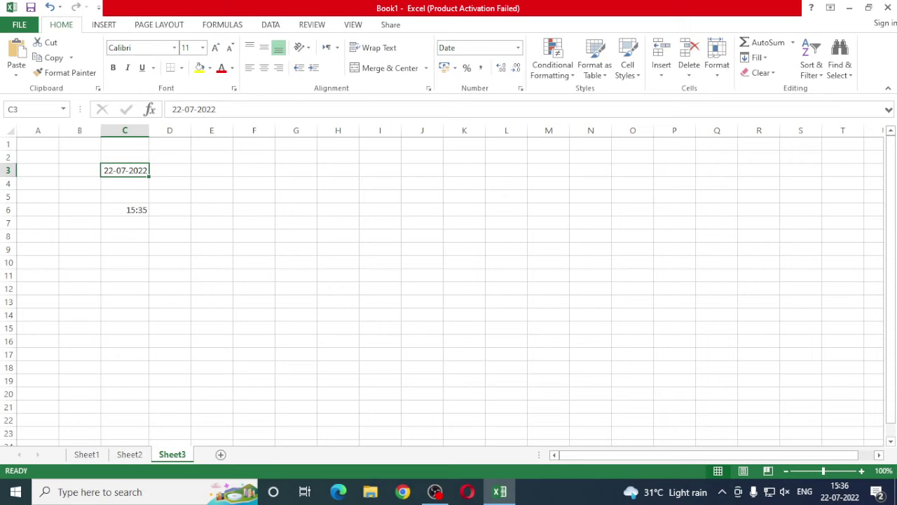
# Close Book1 without saving its changes and bring up the context menu of the Windows desktop.
pyautogui.click(886, 8)
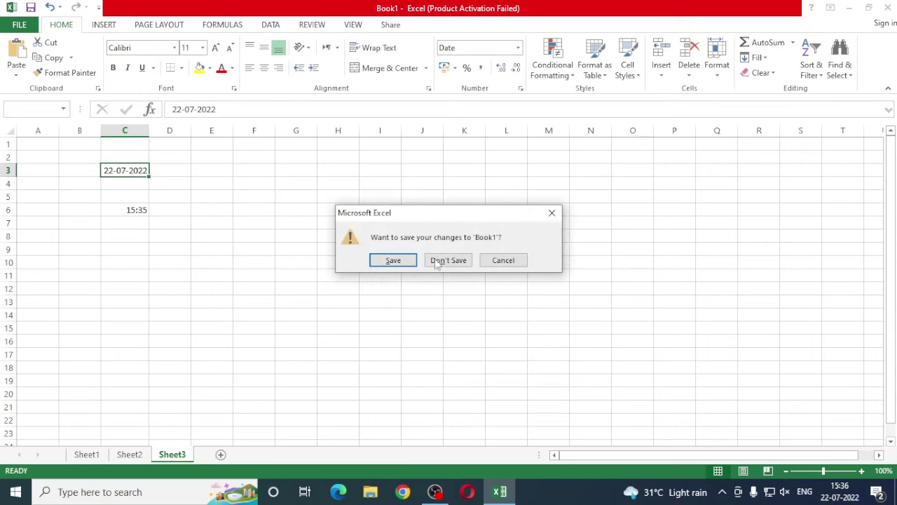
pyautogui.press('Tab')
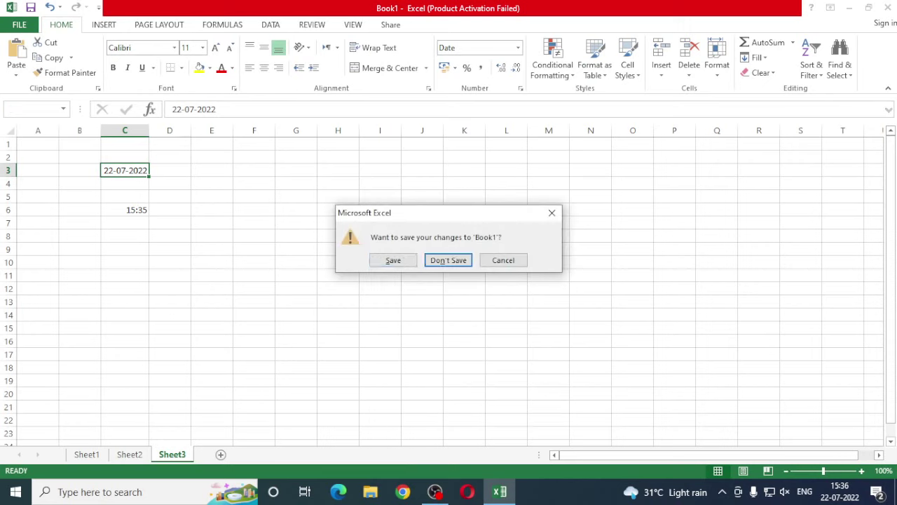
pyautogui.click(428, 262)
pyautogui.rightClick(221, 273)
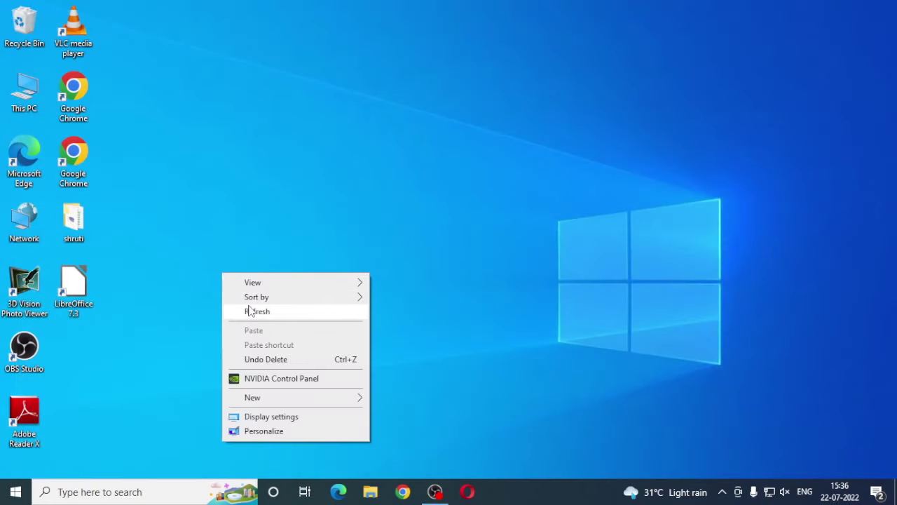